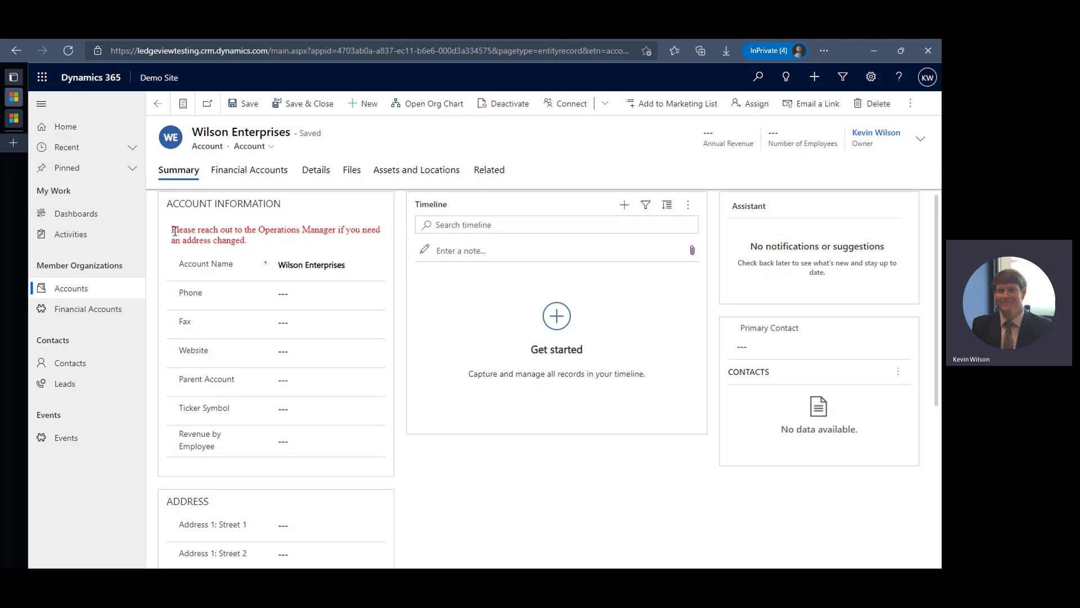
Inspect the account's red address-change notice and Website field without changing anything
drag(171, 230, 253, 246)
click(253, 246)
drag(256, 242, 173, 235)
click(173, 236)
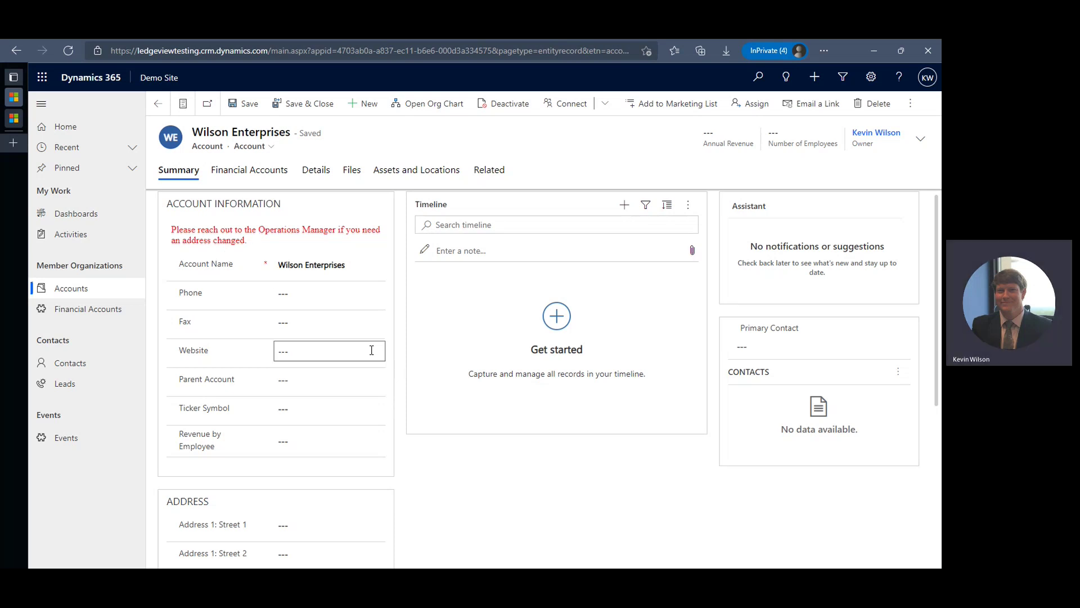
click(371, 350)
click(240, 232)
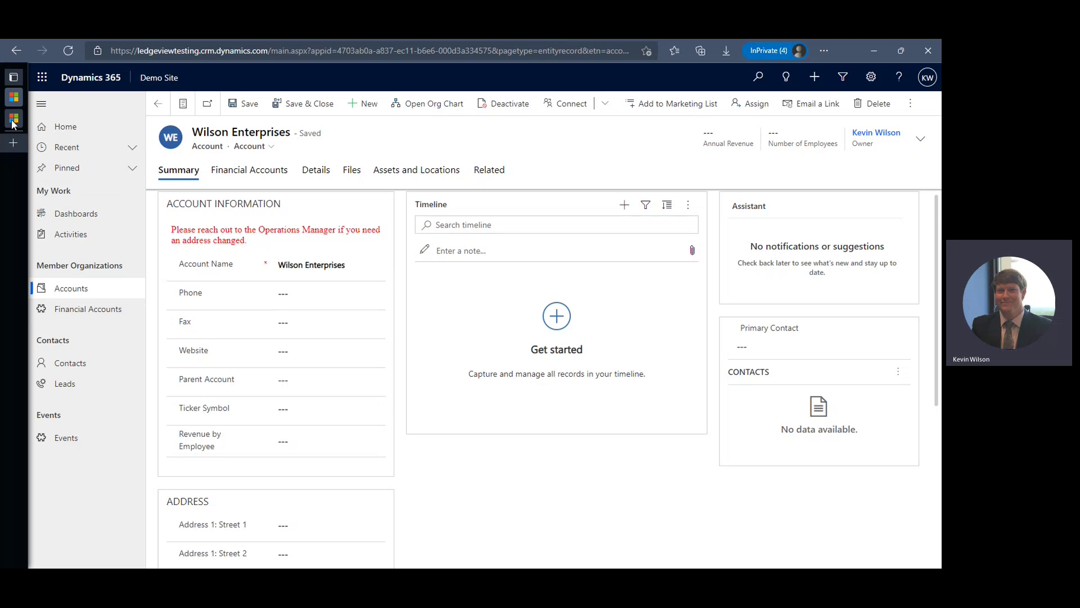
Open the Account main form from the Testing solution's Entities > Account > Forms list
click(68, 118)
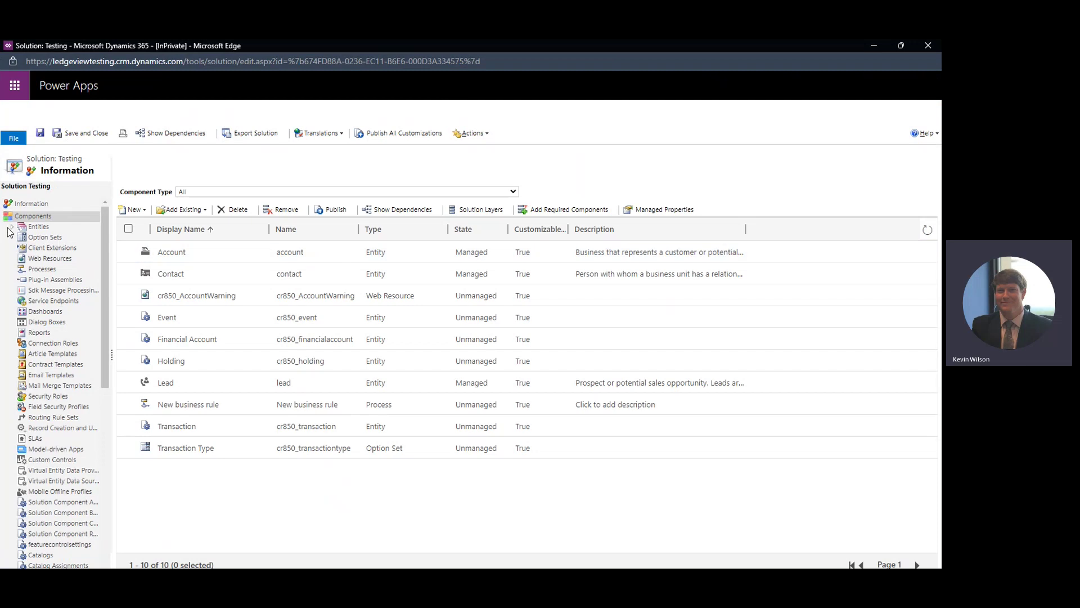
click(11, 227)
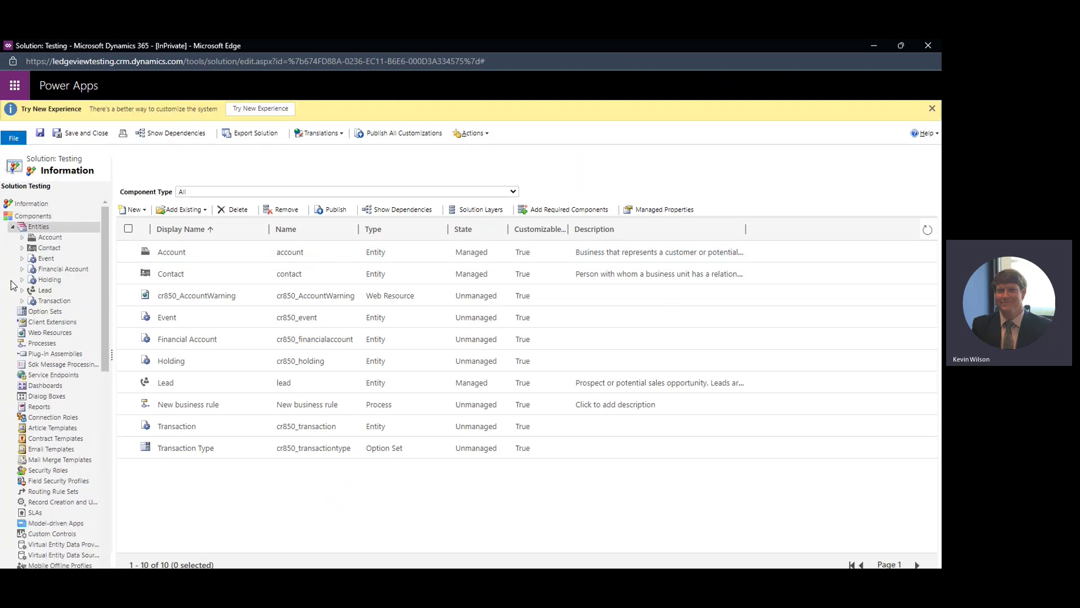
click(22, 237)
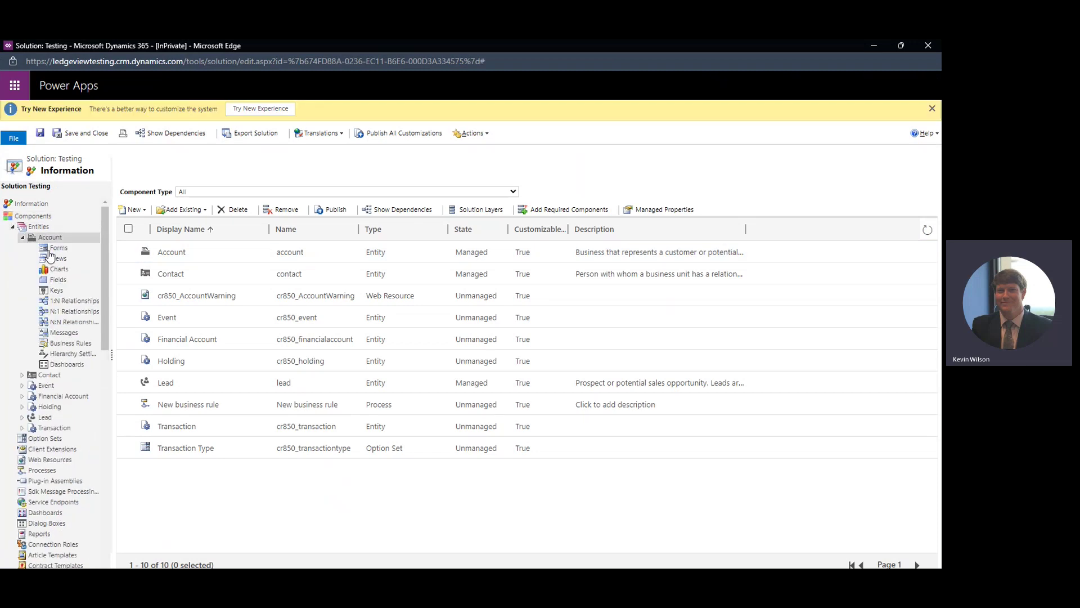
click(49, 250)
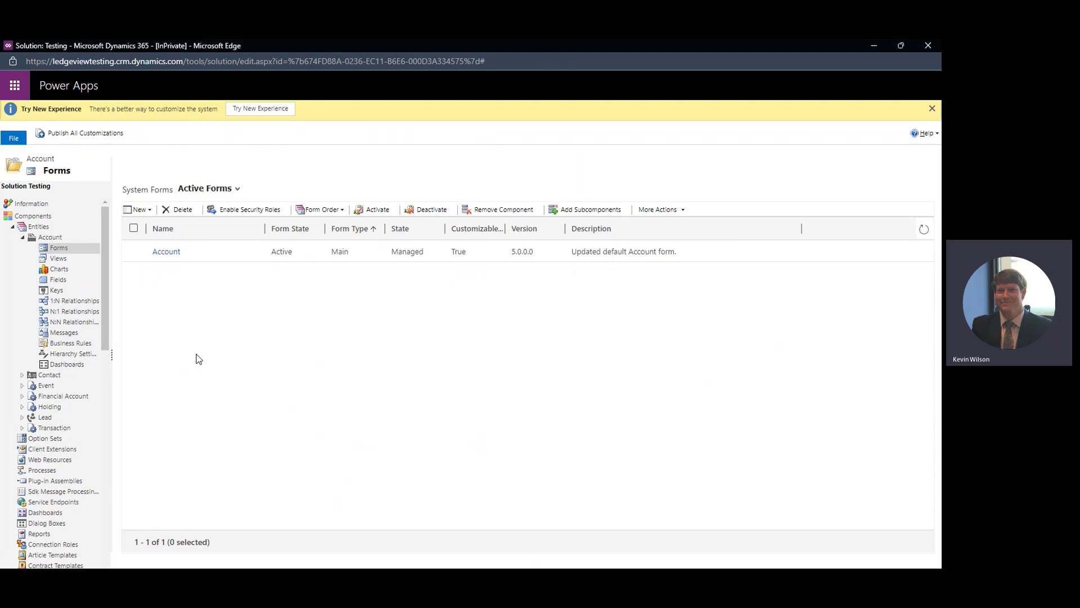
click(171, 254)
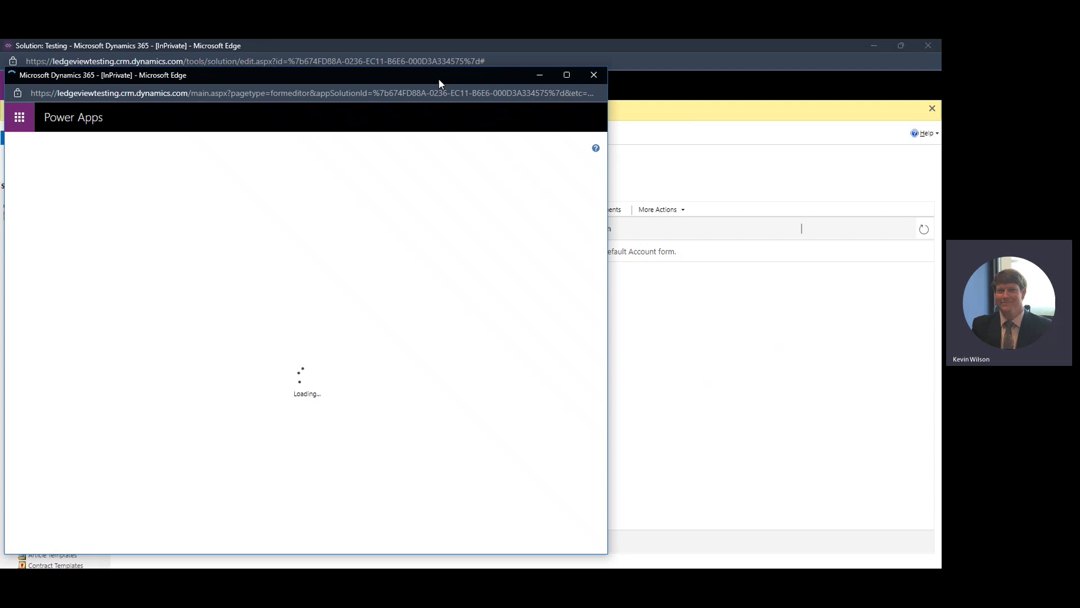
In the maximized editor, select the new section above the Financial Accounts grid and insert a Web Resource
double_click(439, 81)
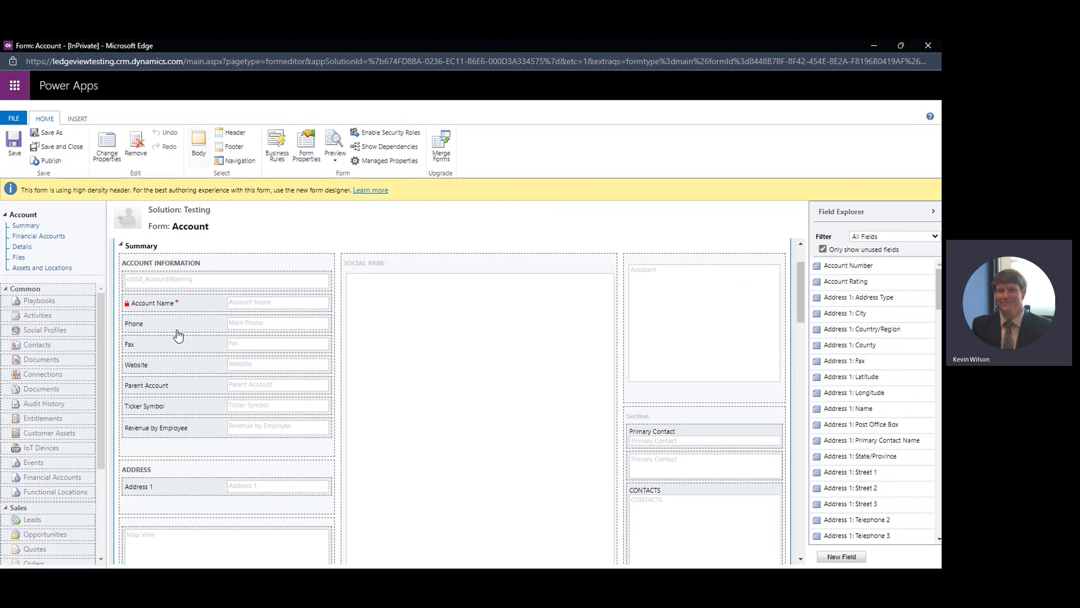
click(45, 237)
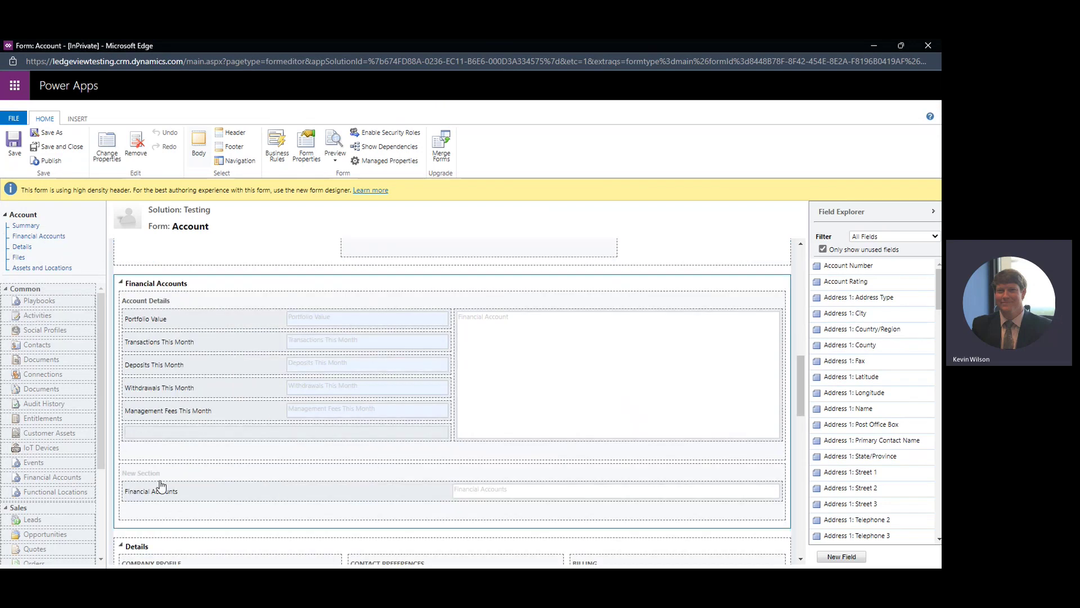
scroll(211, 488, down, 3)
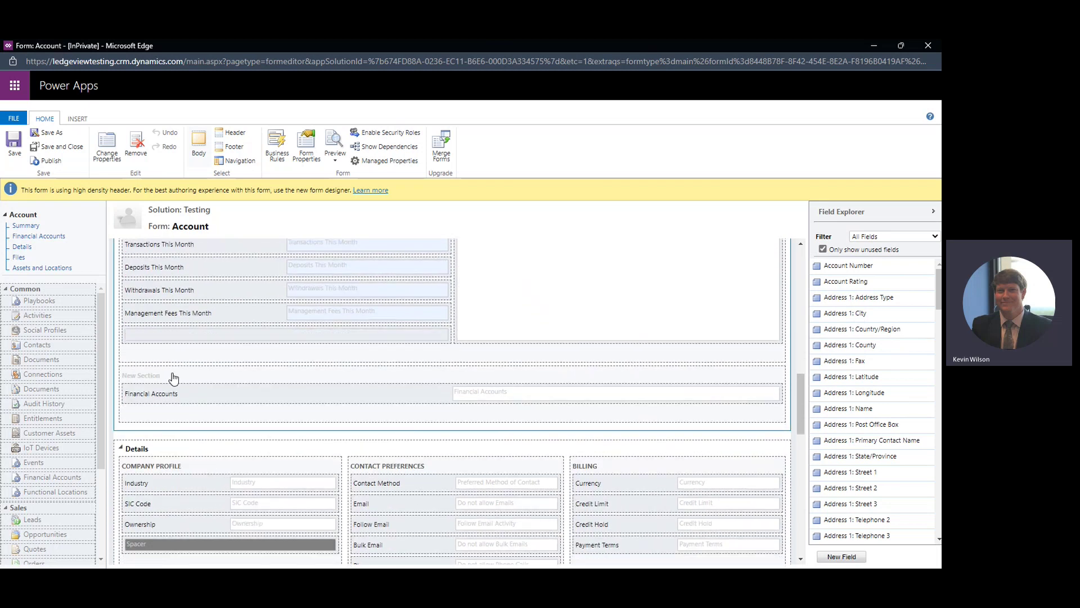
click(157, 381)
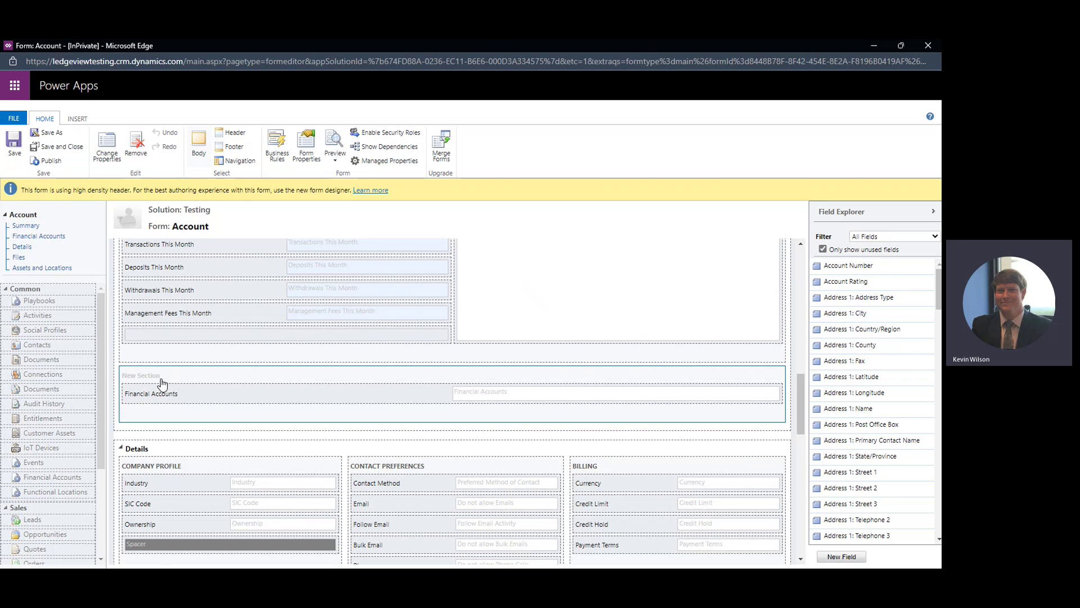
click(79, 119)
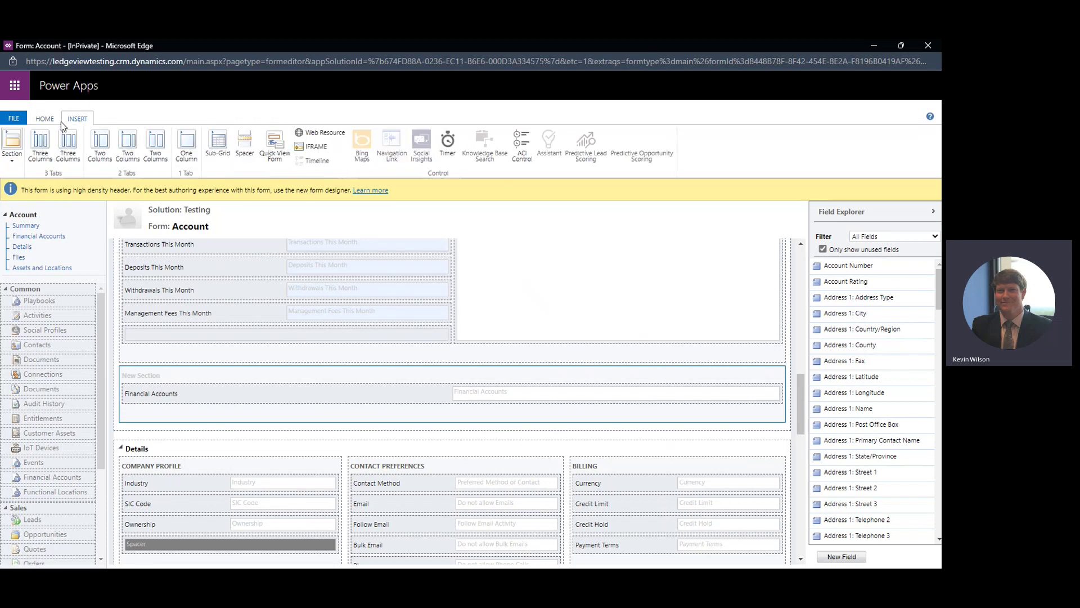
click(331, 133)
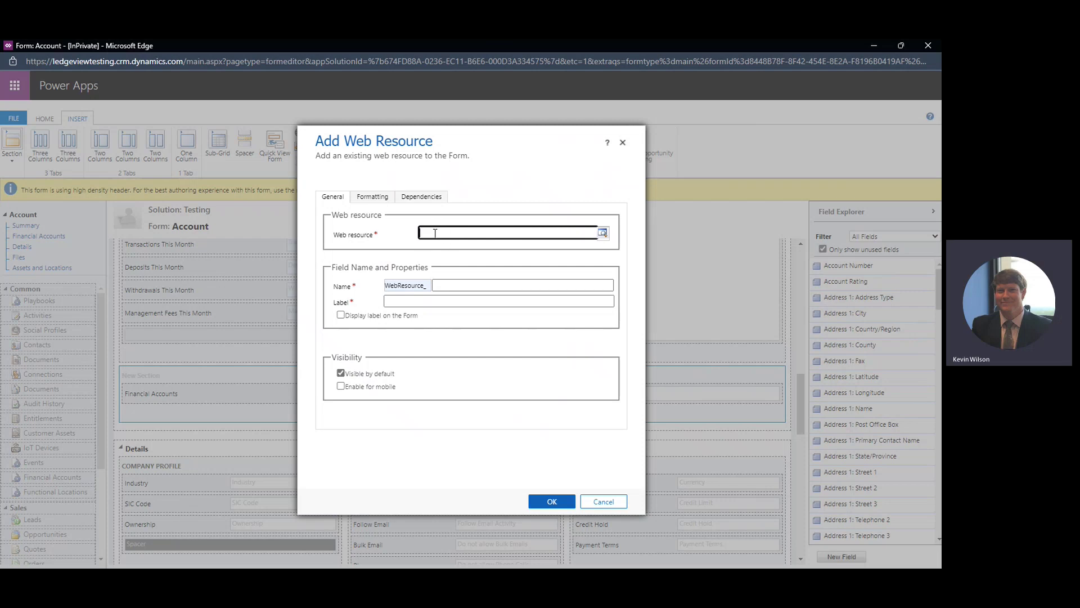
Open the full web resource lookup via Look Up More Records
click(604, 233)
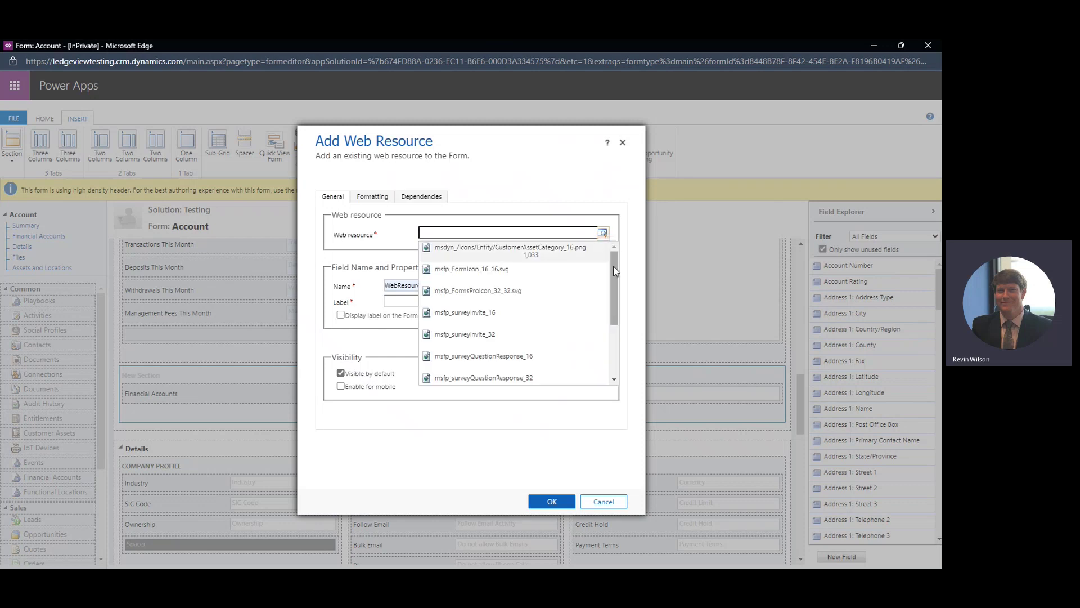
scroll(615, 270, down, 5)
click(472, 376)
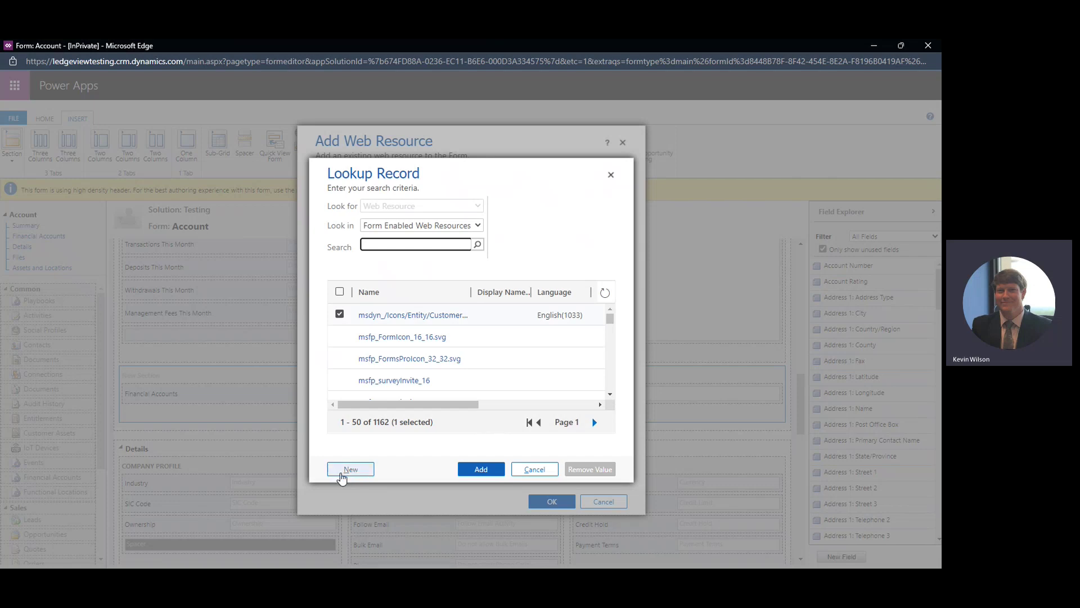
Create a new Webpage (HTML) web resource named financialaccountwarning, display name 'Financial Account Warning'
click(341, 472)
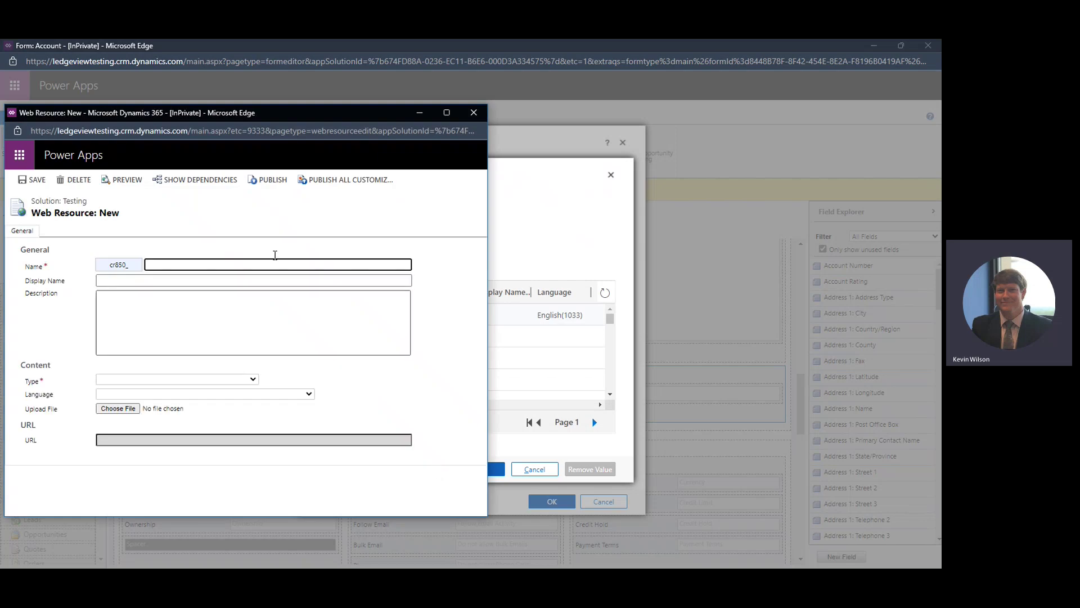
click(218, 268)
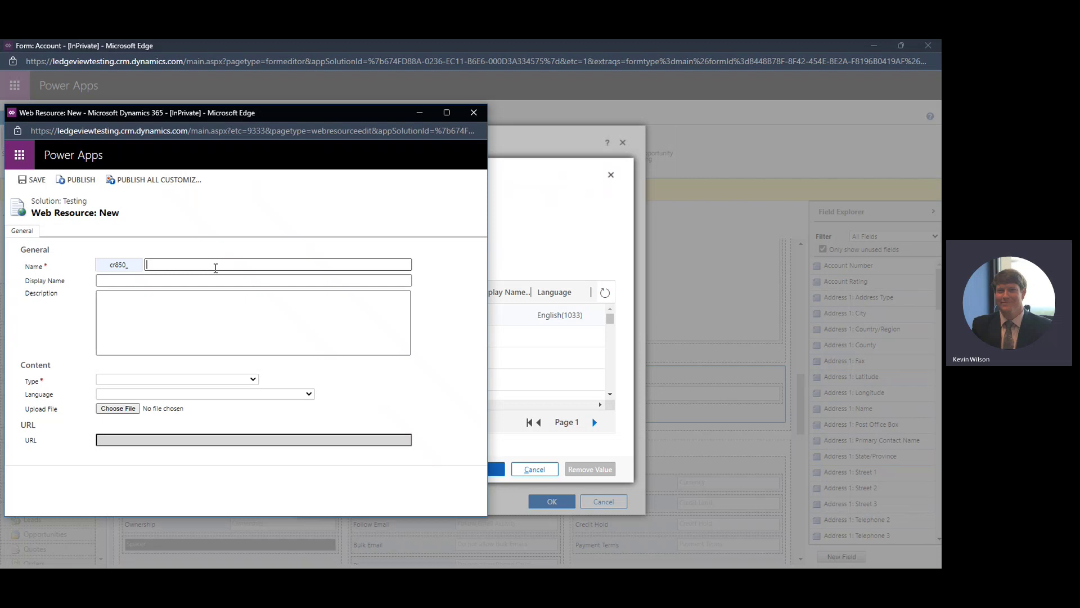
text(financialac)
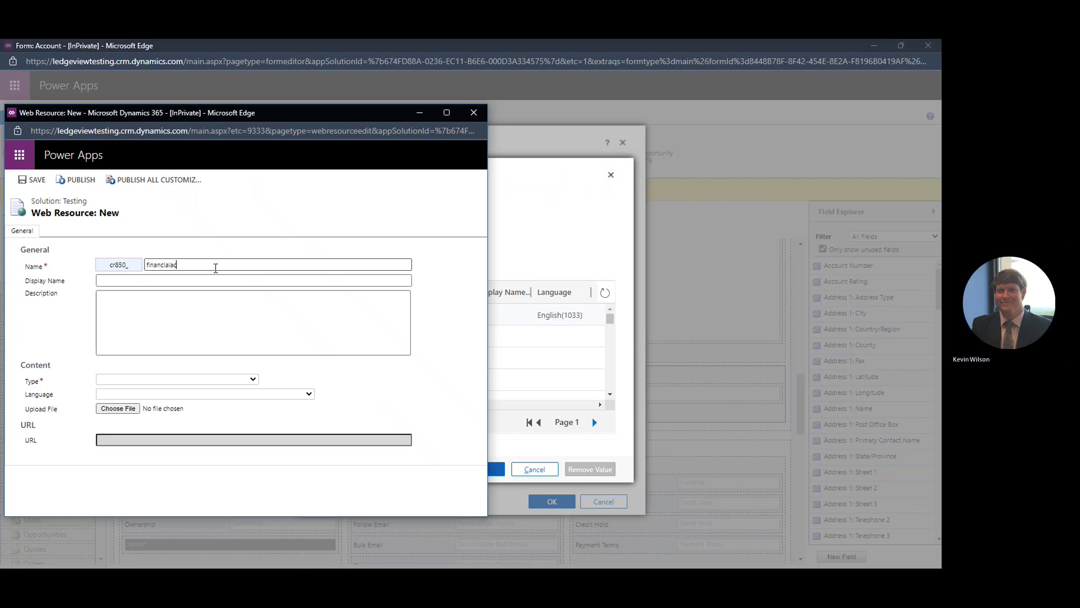
text(countwarning)
key(Tab)
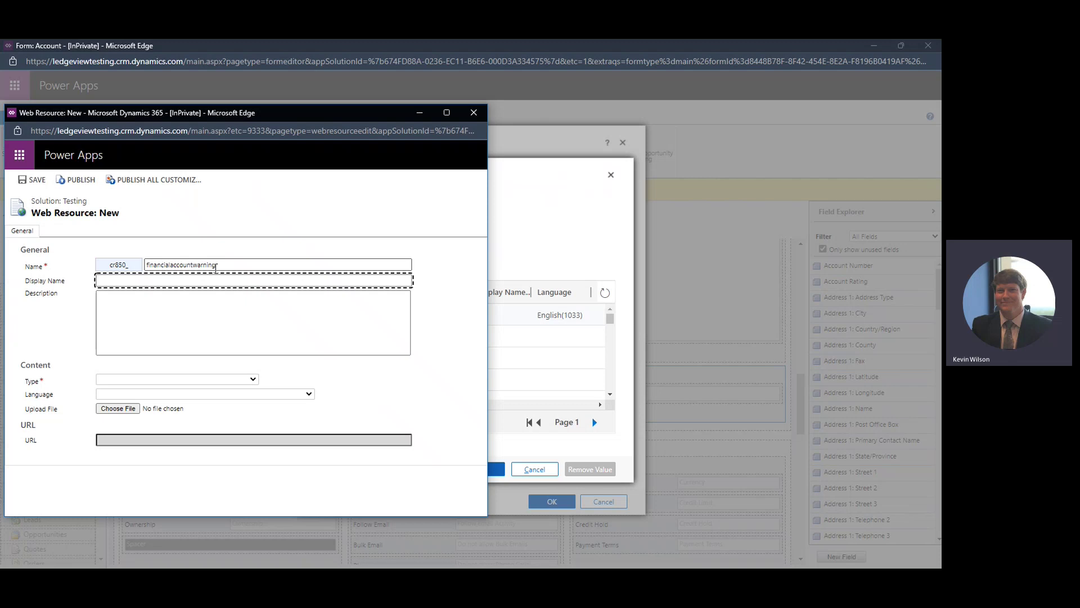
text(Financail)
key(BackSpace)
key(BackSpace)
key(BackSpace)
key(BackSpace)
text(ial Account W)
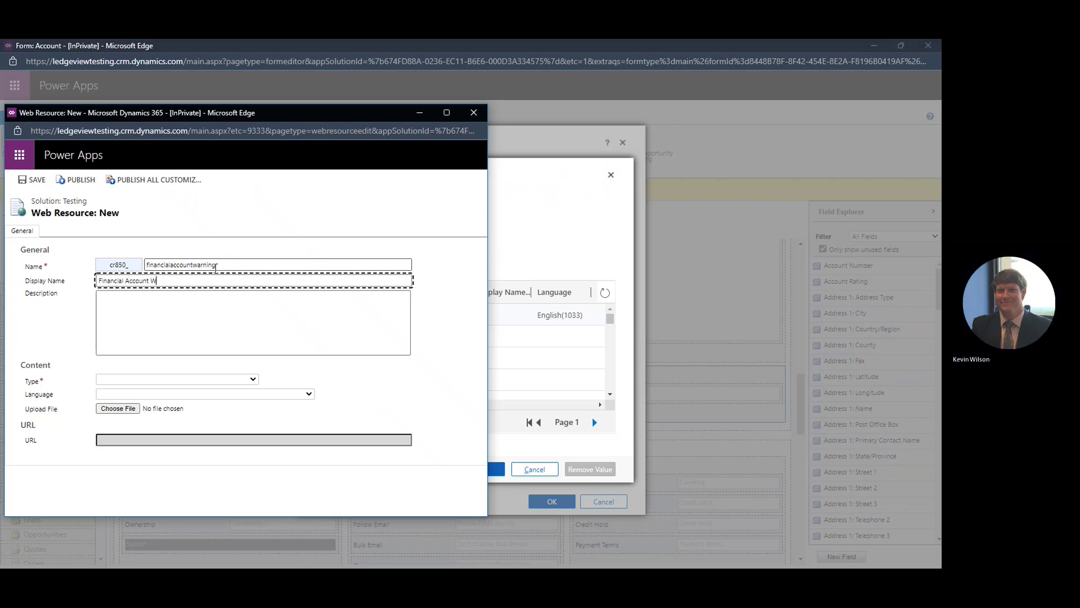
text(arning)
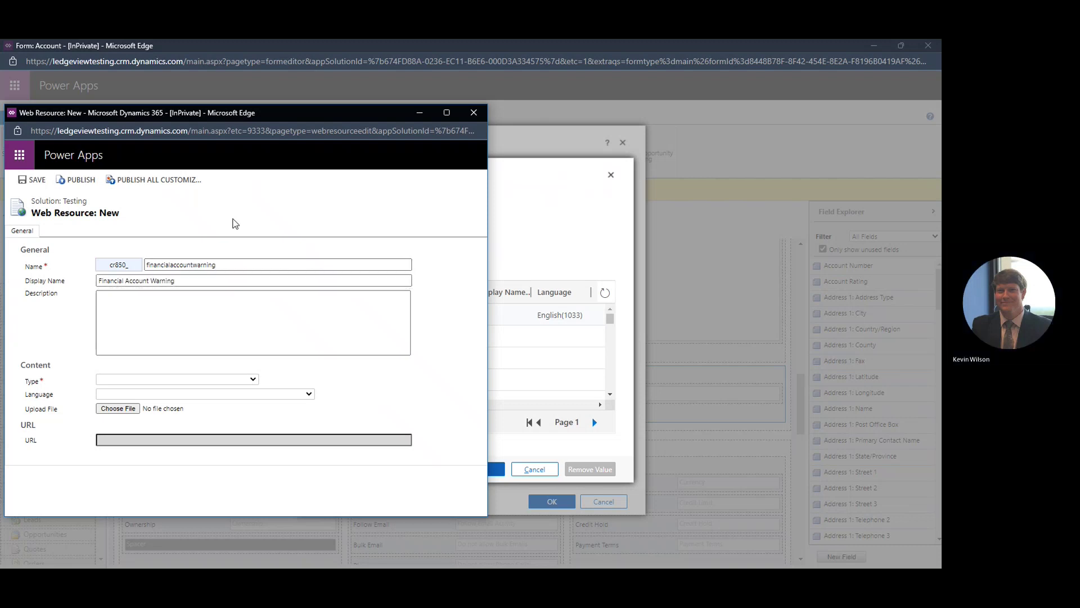
click(121, 380)
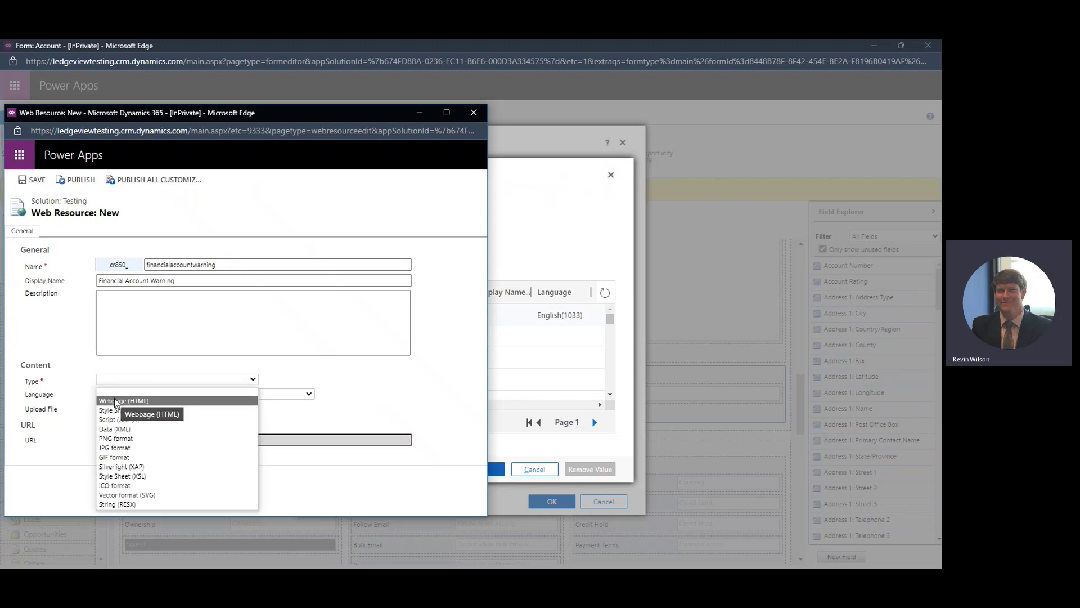
click(116, 400)
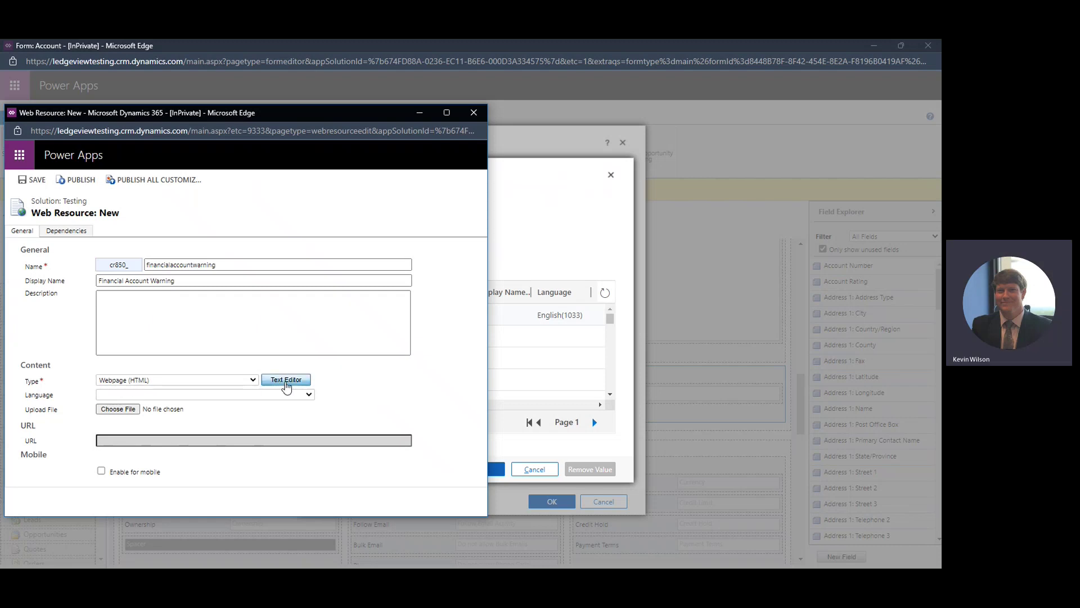
Type the warning about contacting the Portfolio Manager before creating a new Financial Account into the content editor
click(286, 381)
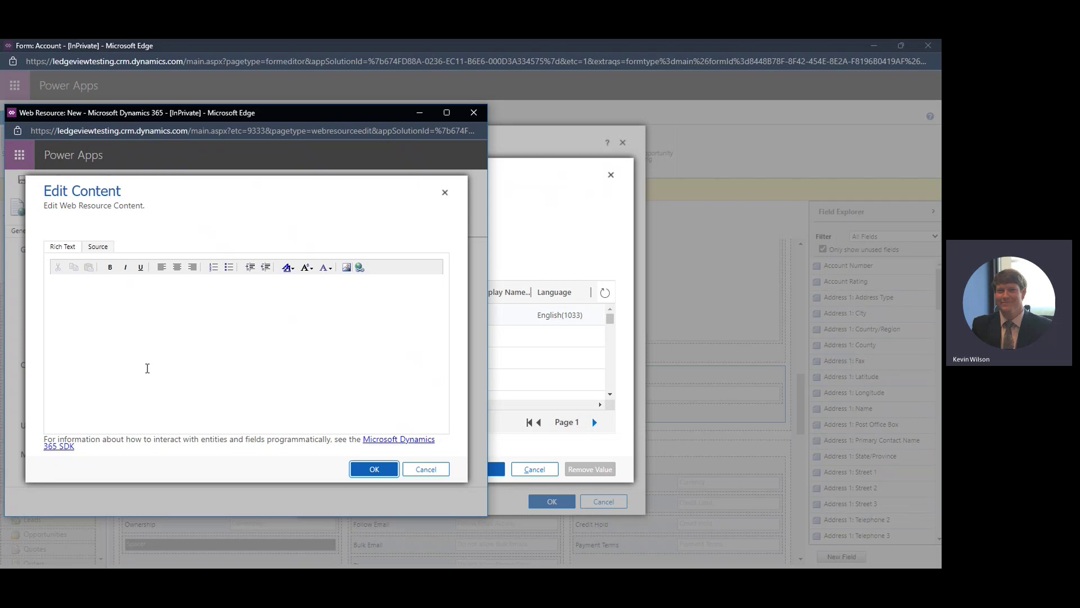
click(123, 321)
text(Please reach out to )
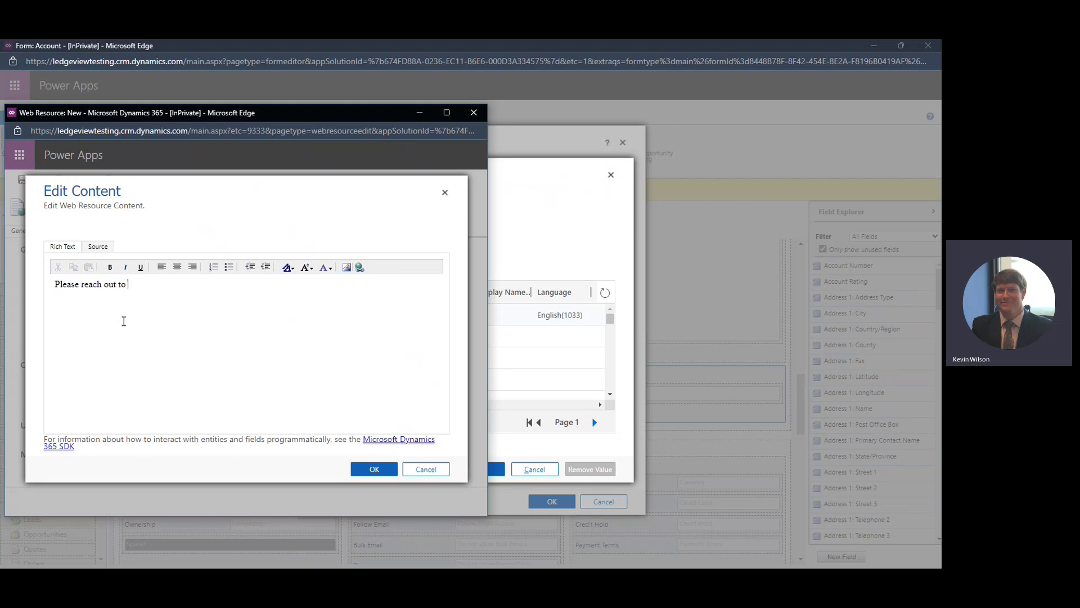
text(the por)
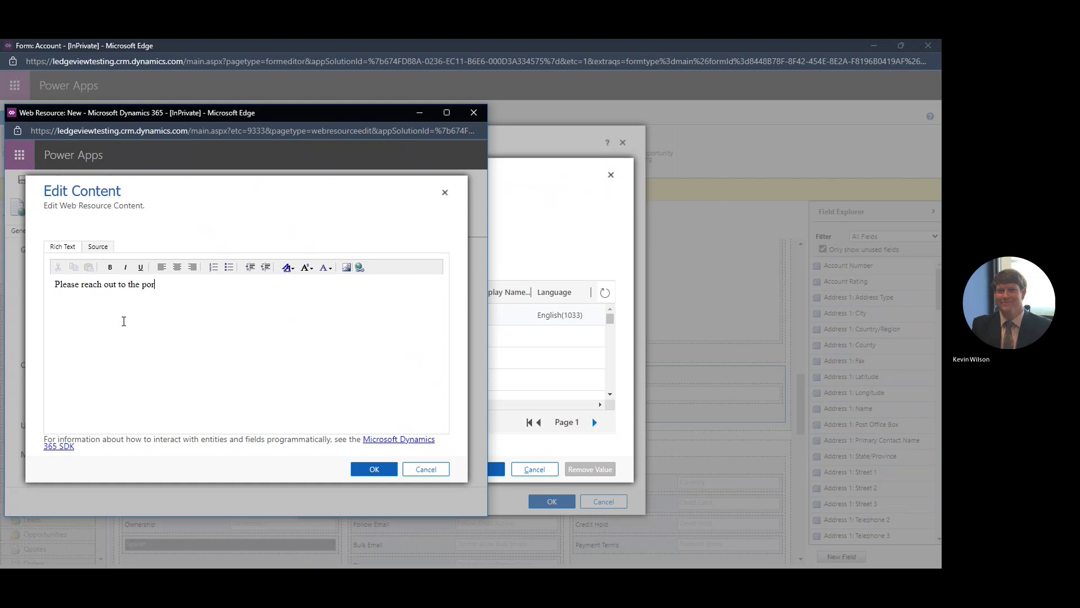
key(BackSpace)
key(BackSpace)
text(Portfolio Ma)
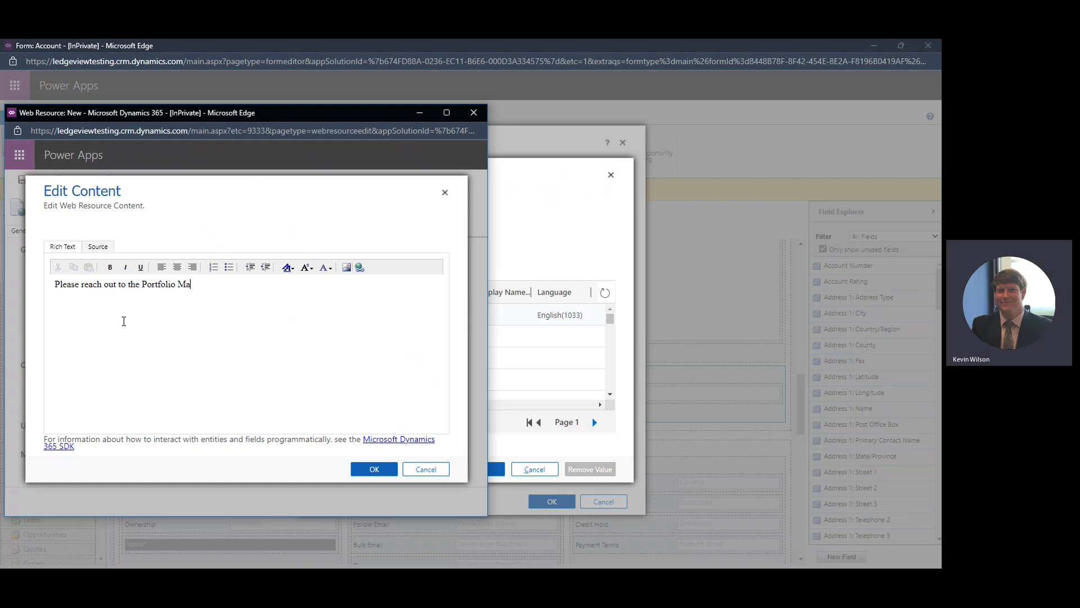
text(nager before create)
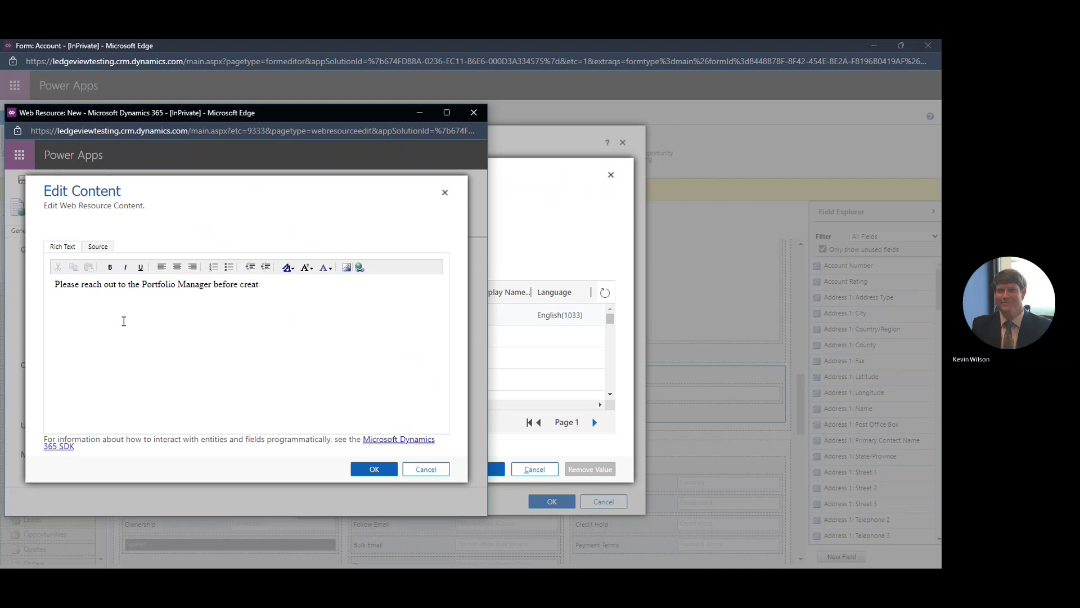
text(ing a new Financial Account.)
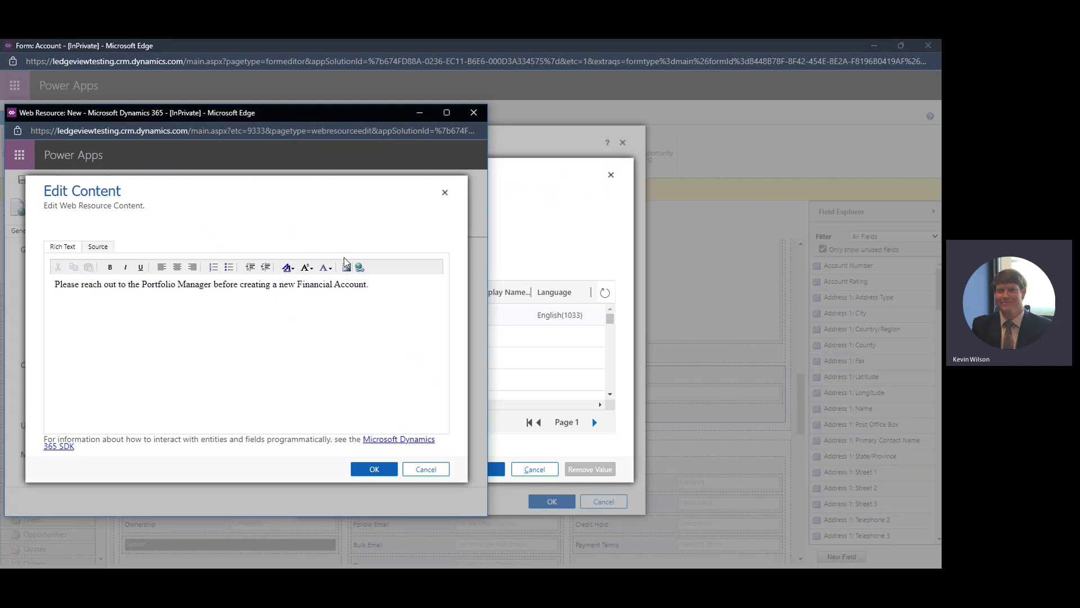
Colour the words 'Portfolio Manager' red in the warning text
click(288, 268)
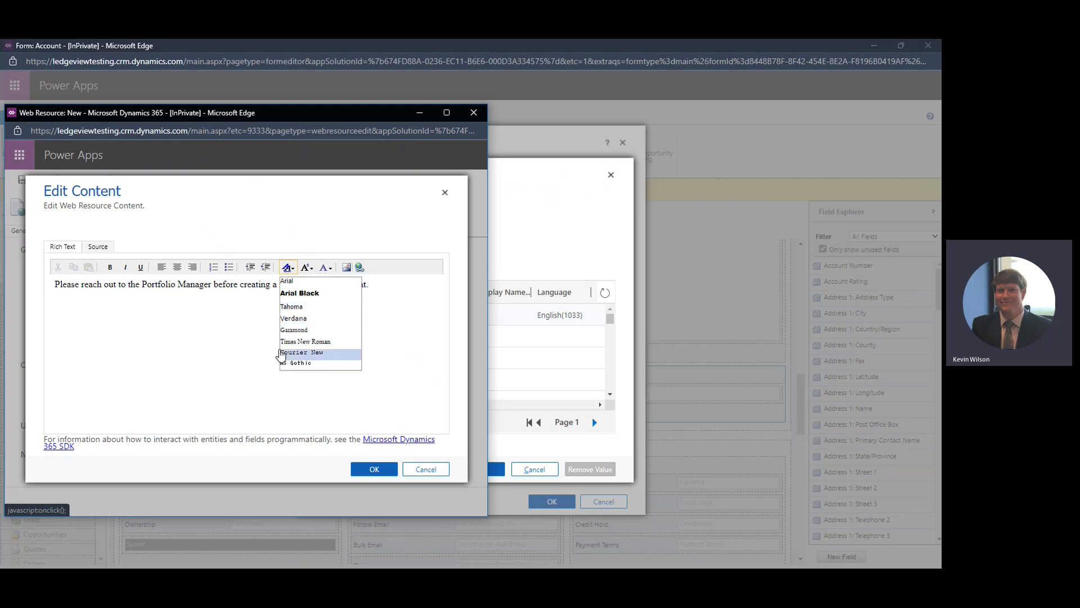
click(269, 335)
click(307, 268)
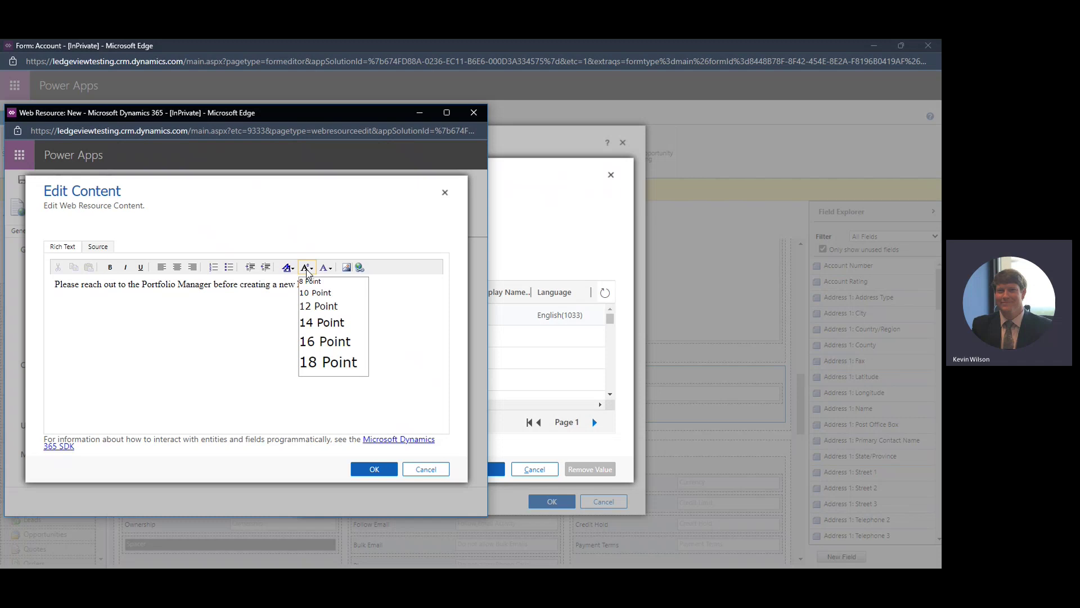
click(326, 267)
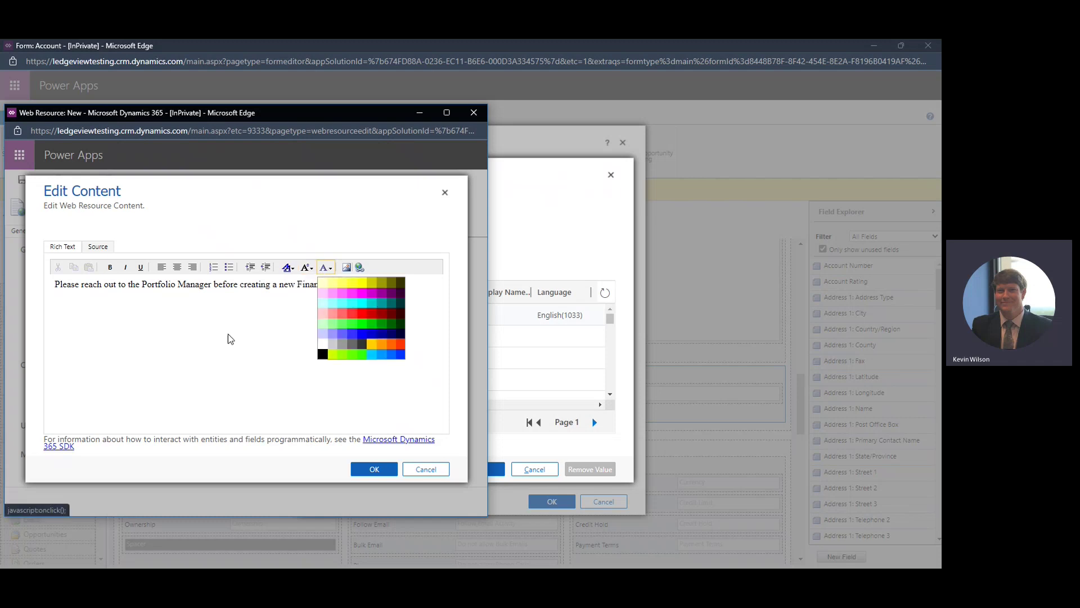
click(176, 294)
drag(145, 284, 212, 285)
click(327, 269)
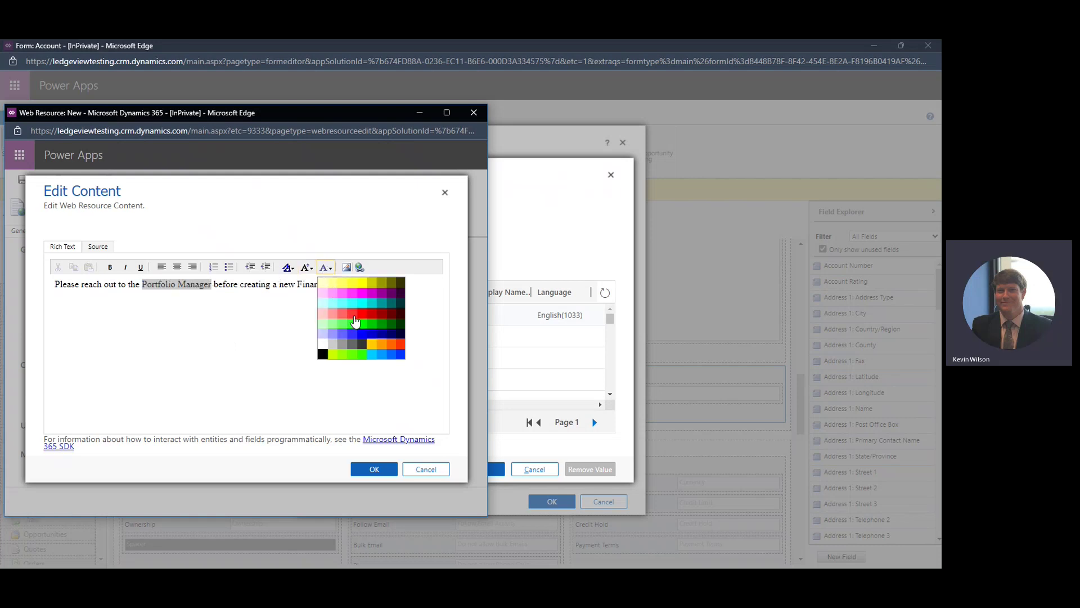
click(357, 322)
click(287, 330)
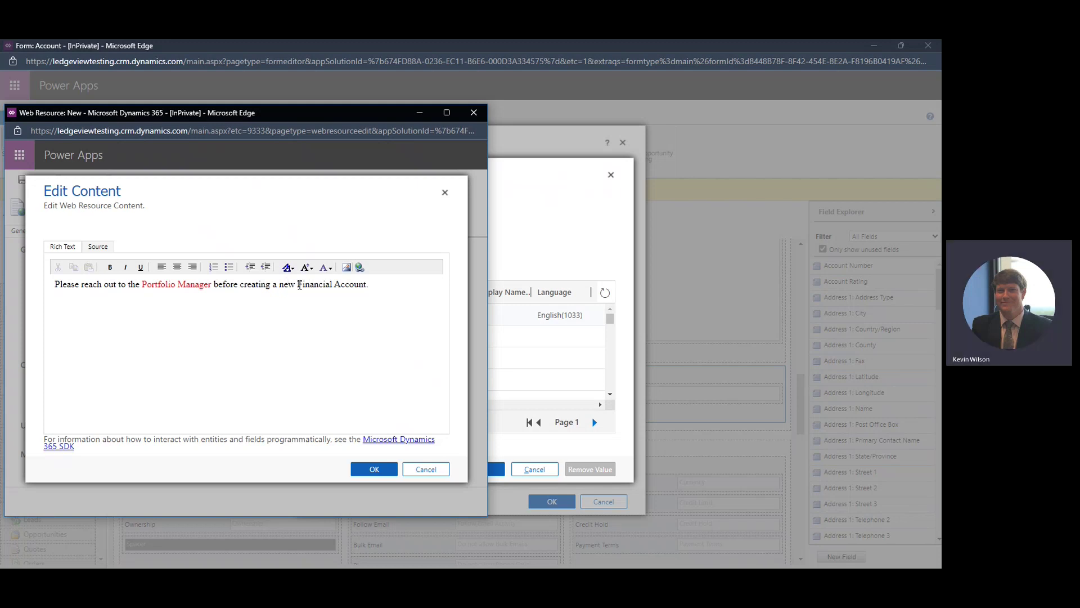
Make 'Financial Account' bold, italic, underlined and 16 point, then accept the content
drag(298, 284, 367, 287)
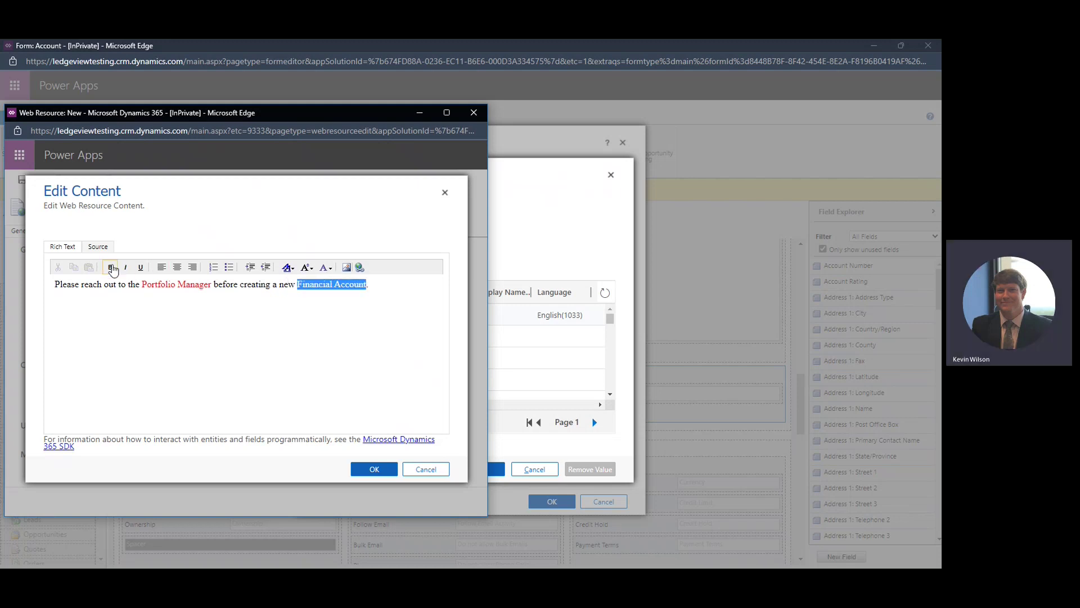
click(109, 267)
click(125, 267)
click(140, 267)
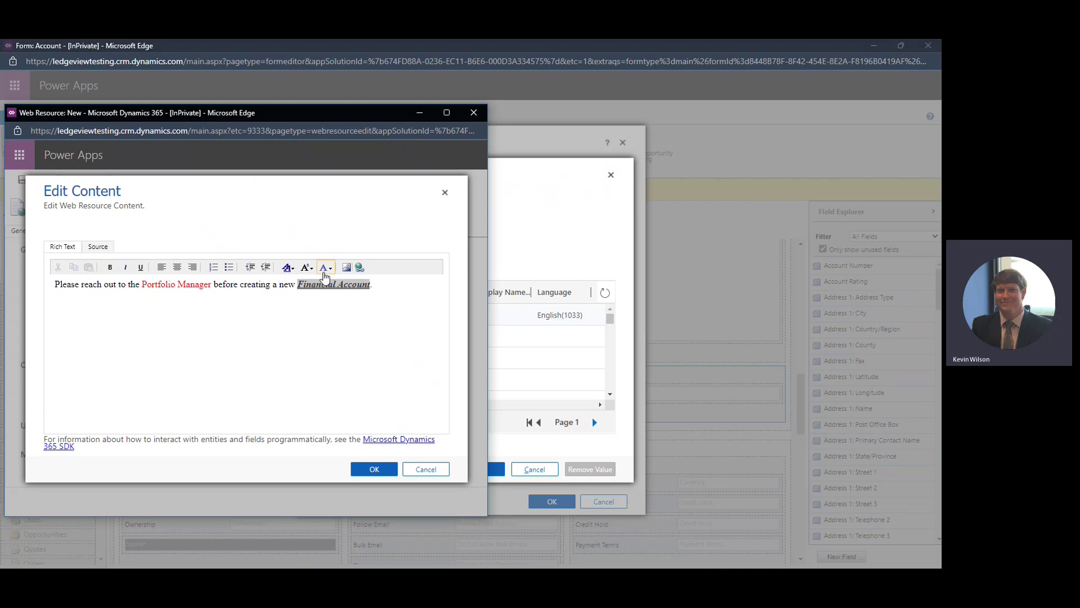
click(307, 267)
click(326, 342)
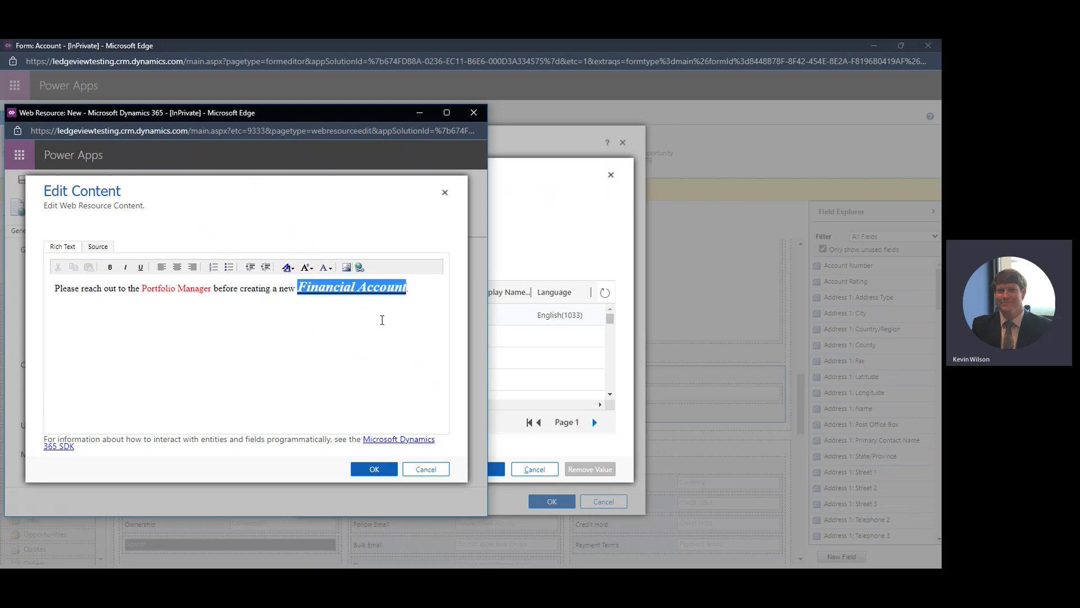
click(434, 309)
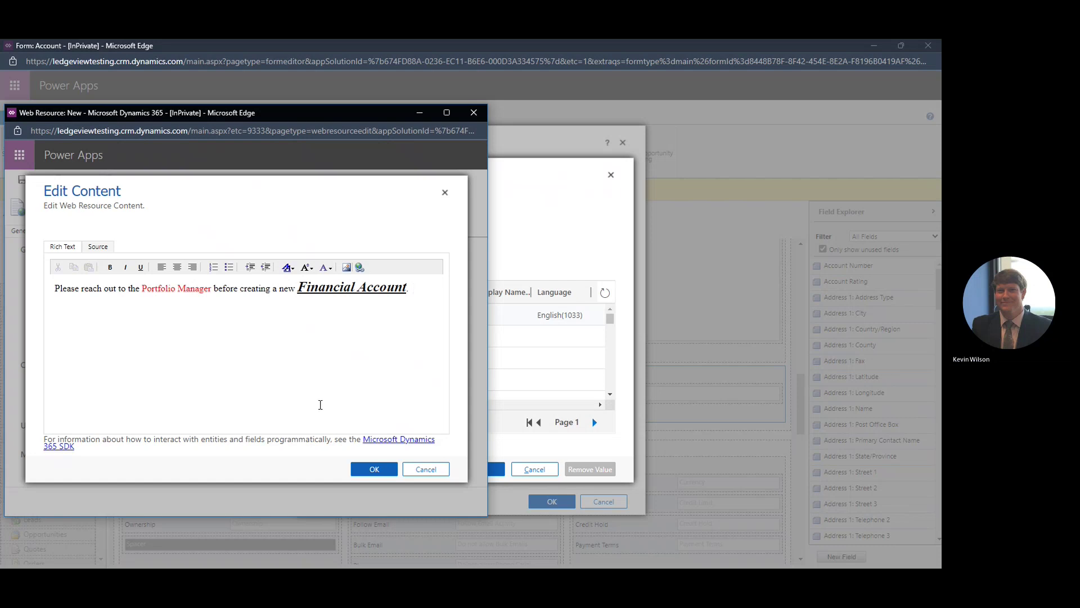
click(373, 468)
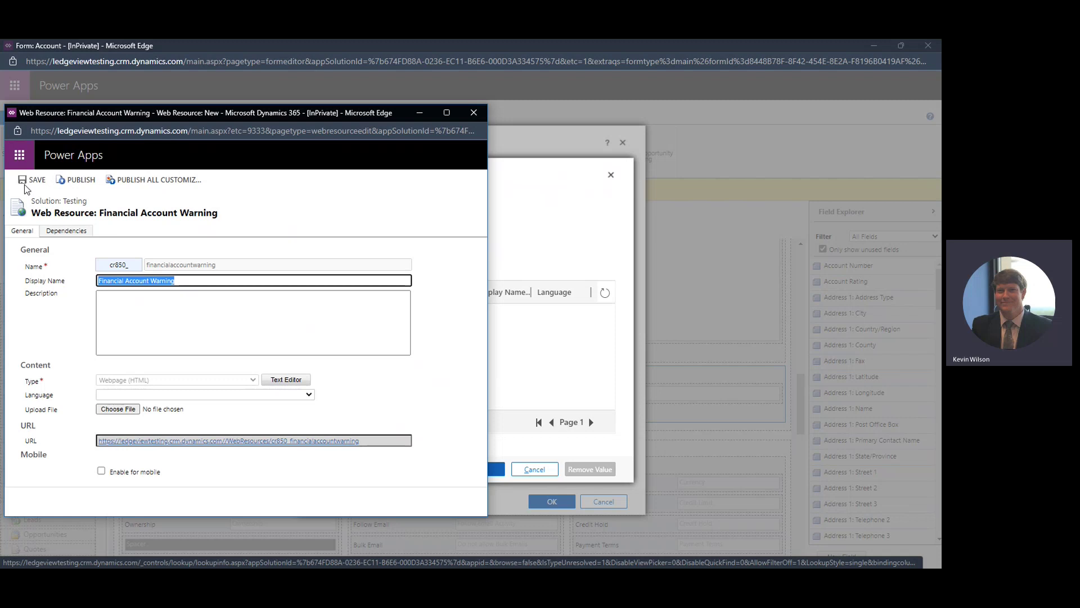
Save and publish the Financial Account Warning web resource, then close its window
click(39, 183)
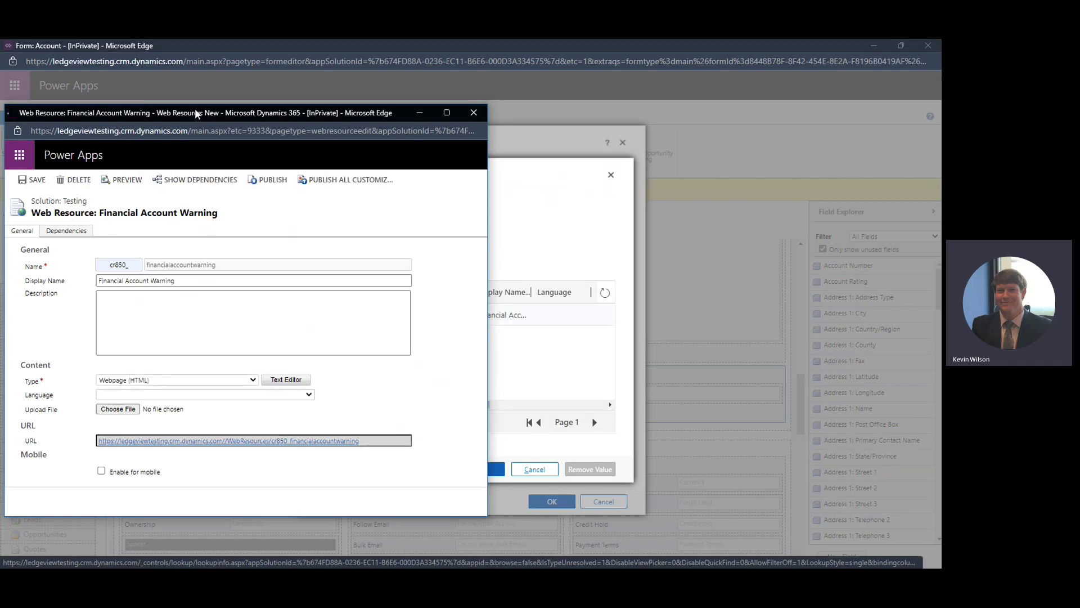
drag(216, 113, 256, 103)
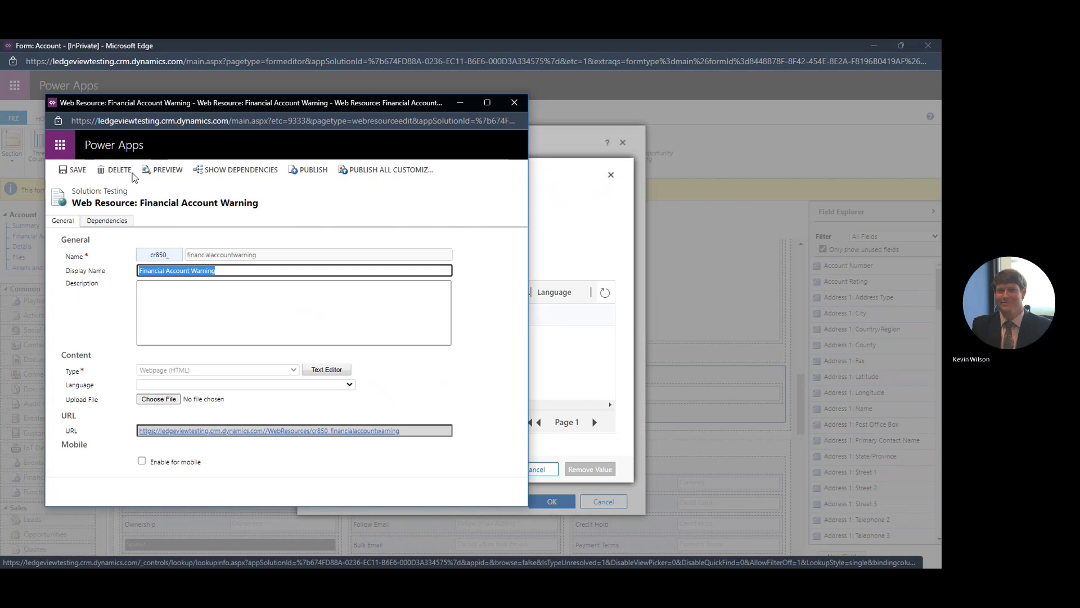
click(308, 170)
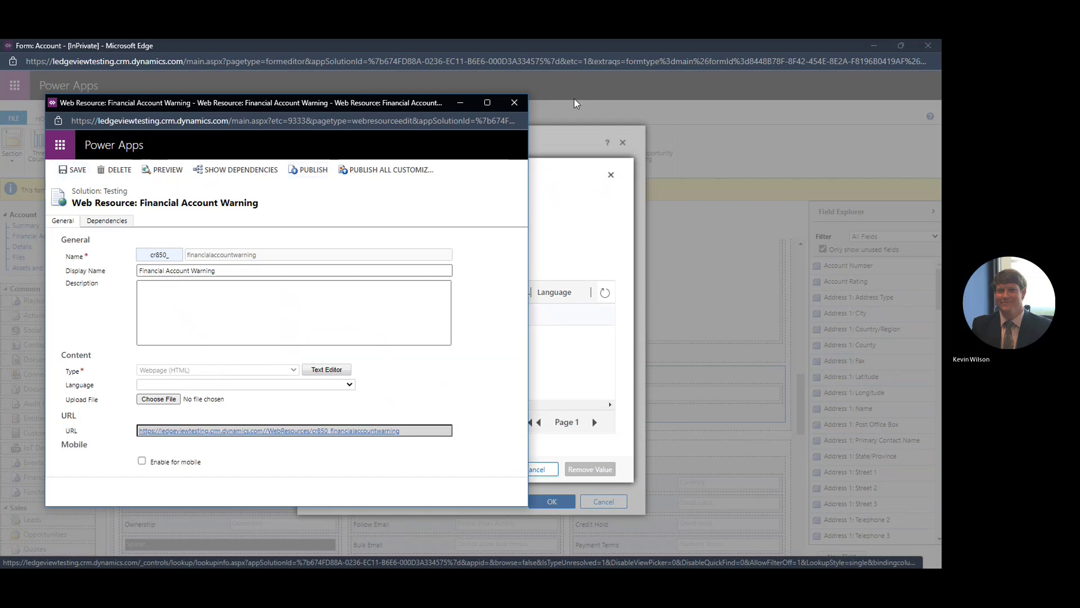
click(514, 103)
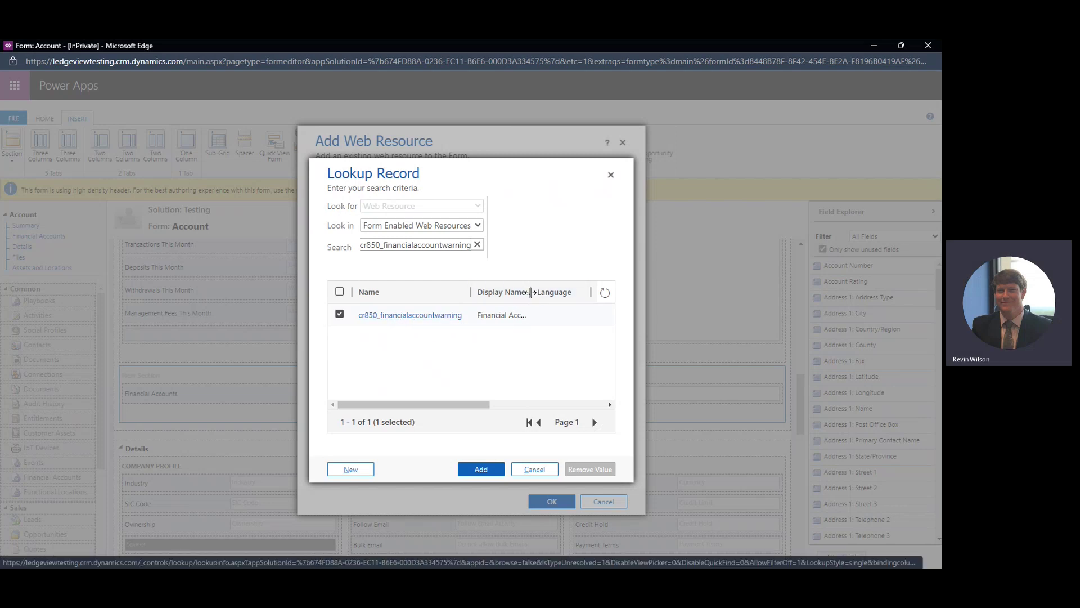
Add cr850_financialaccountwarning to the form with label 'Financial Account Warning' and name FAwarning
drag(531, 295, 560, 294)
click(481, 468)
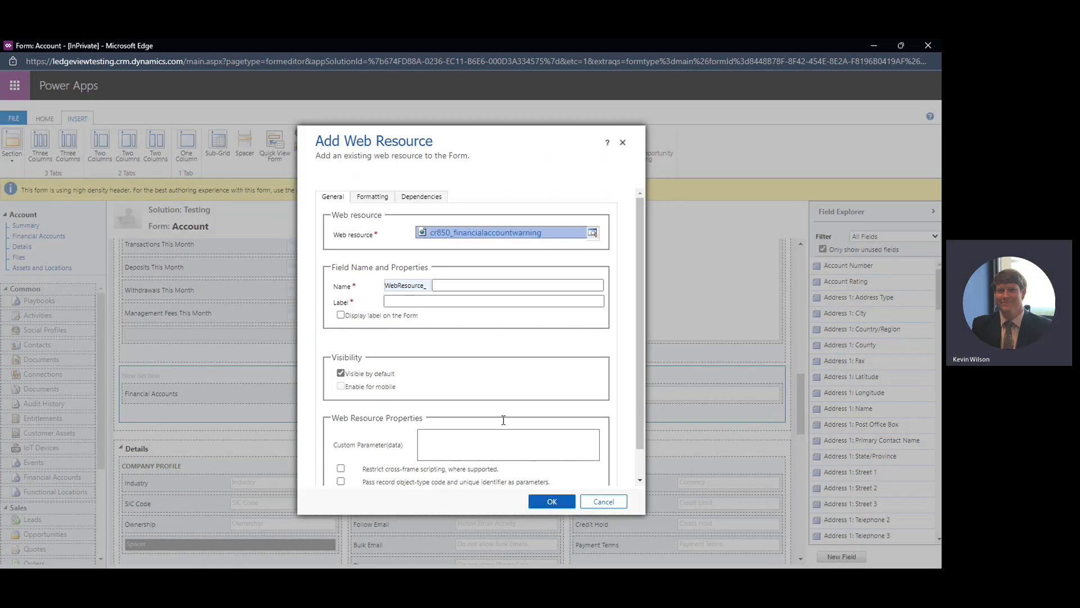
click(417, 302)
click(450, 285)
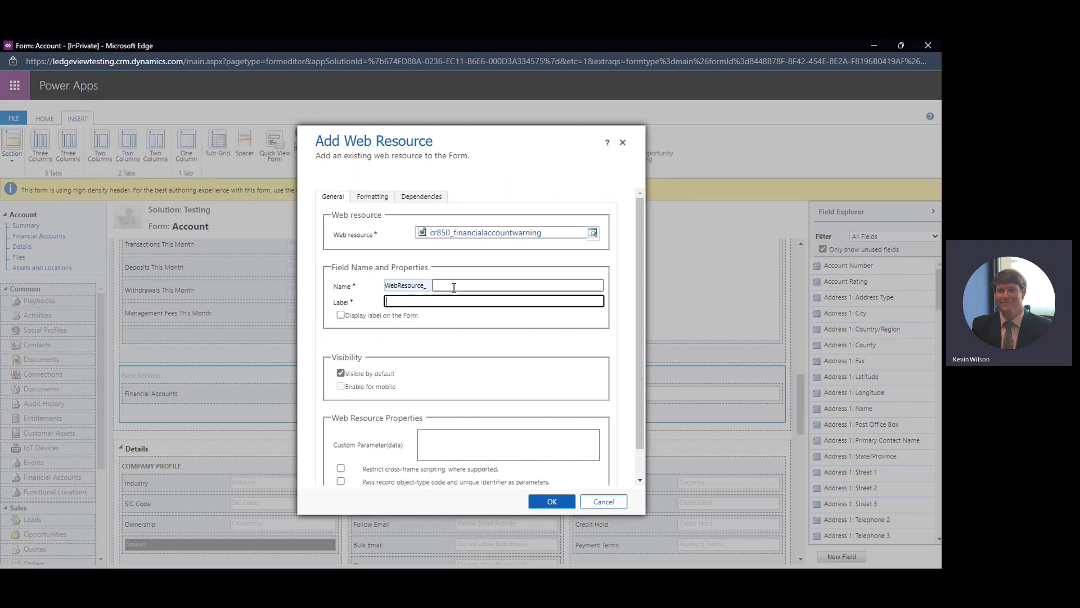
click(444, 271)
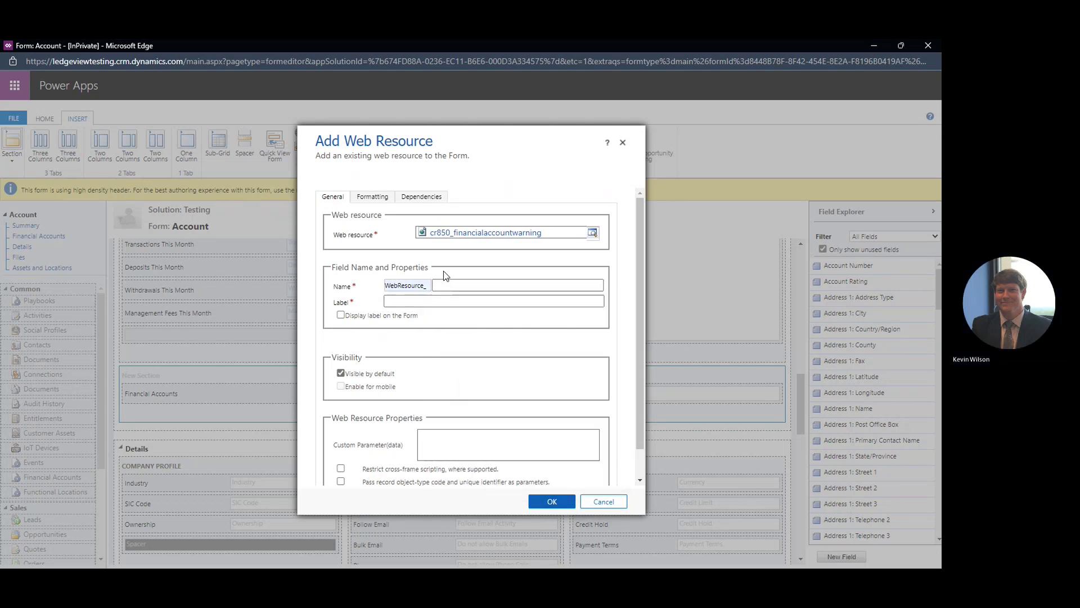
click(400, 300)
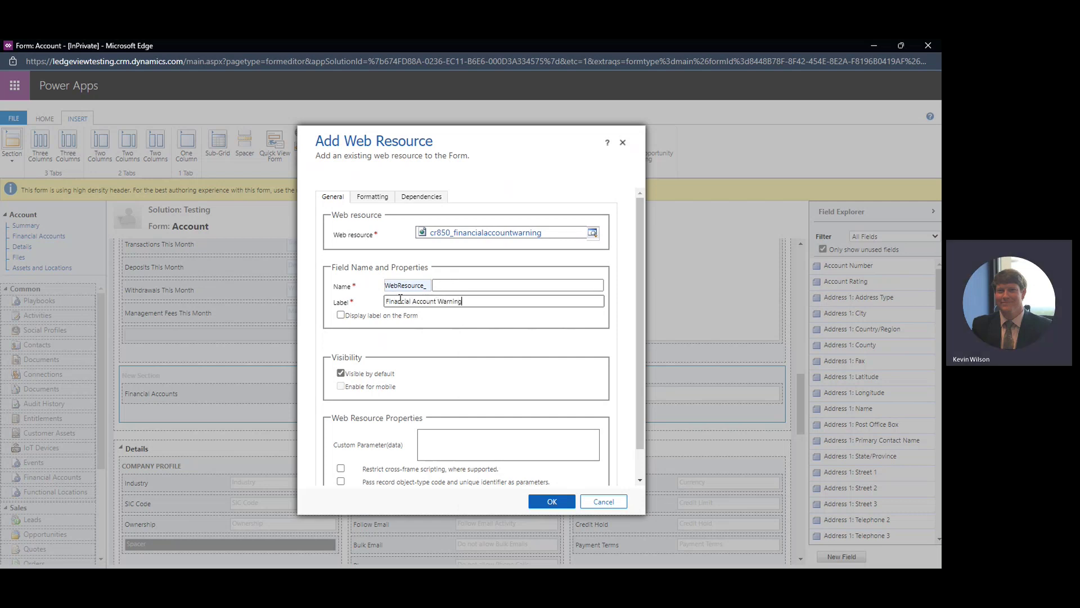
click(475, 284)
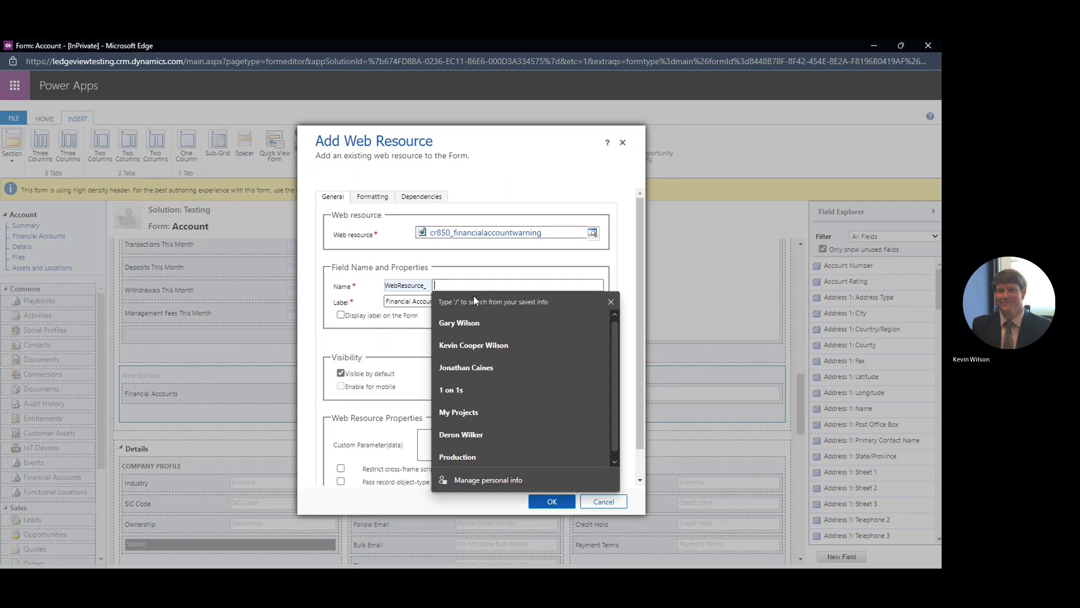
text(FAwarning)
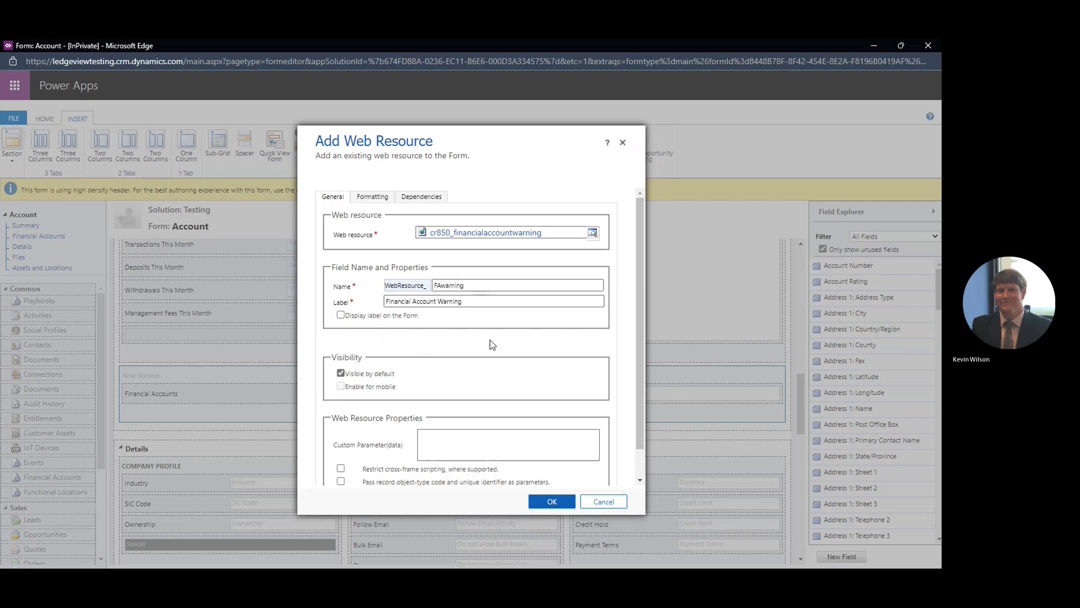
click(552, 502)
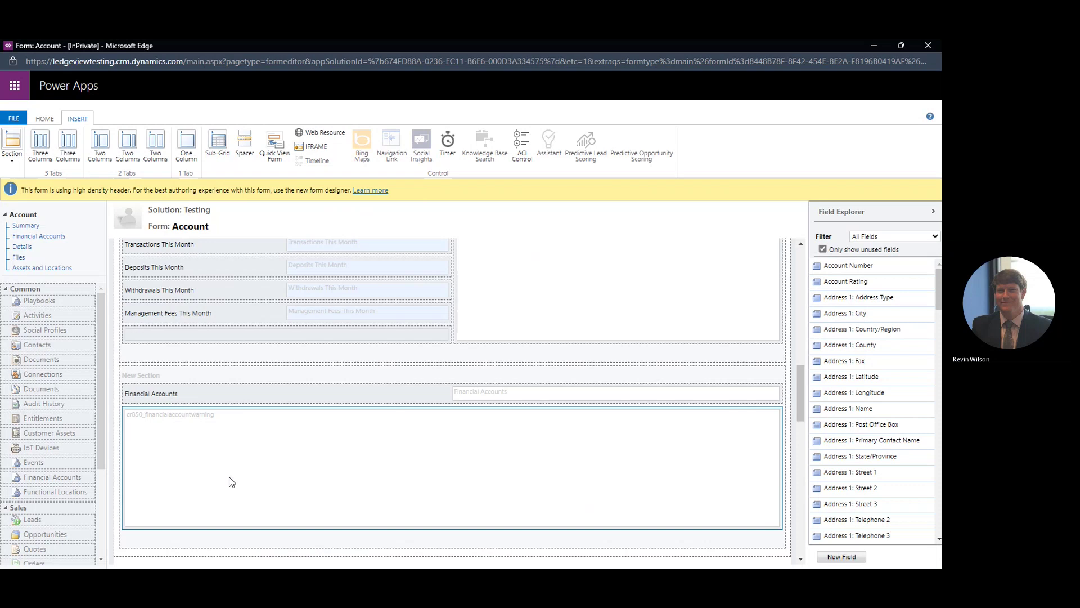
Move the warning above the Financial Accounts grid and set its Number of Rows to 1
drag(228, 477, 248, 413)
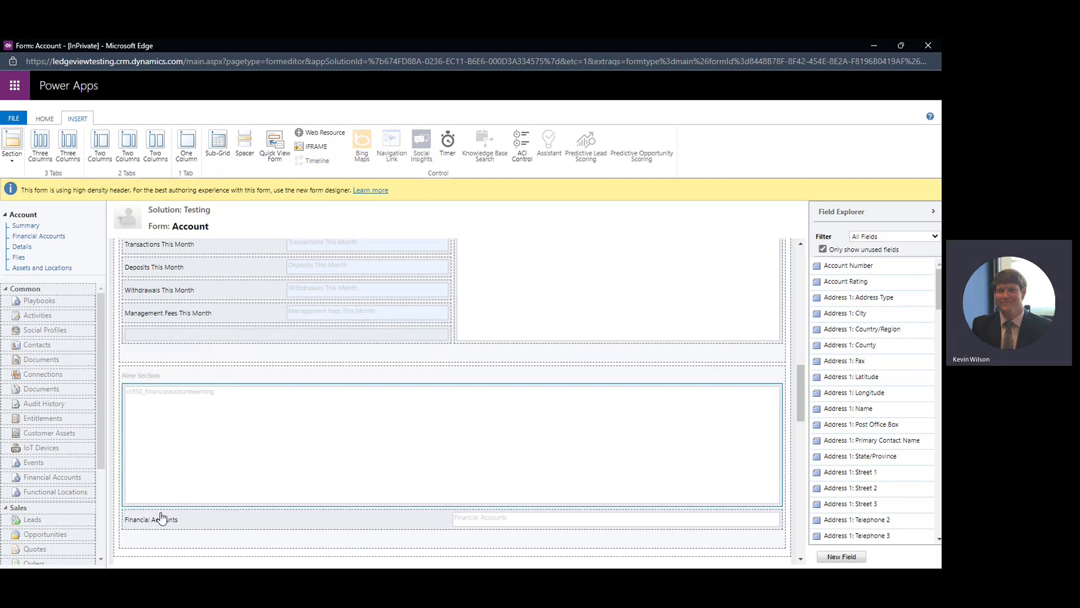
double_click(270, 448)
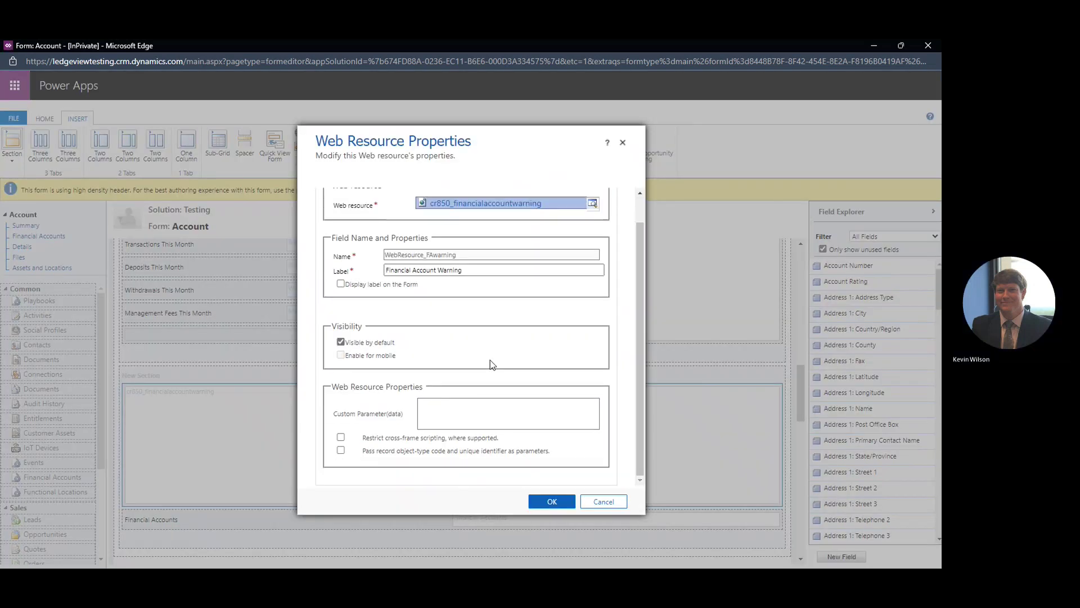
click(372, 197)
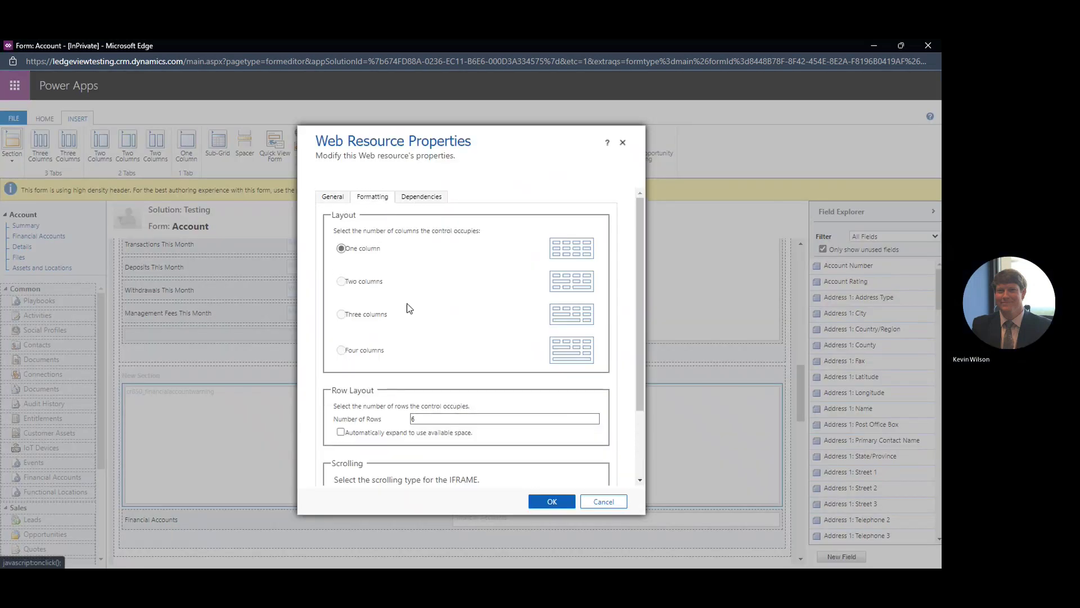
drag(423, 419, 388, 419)
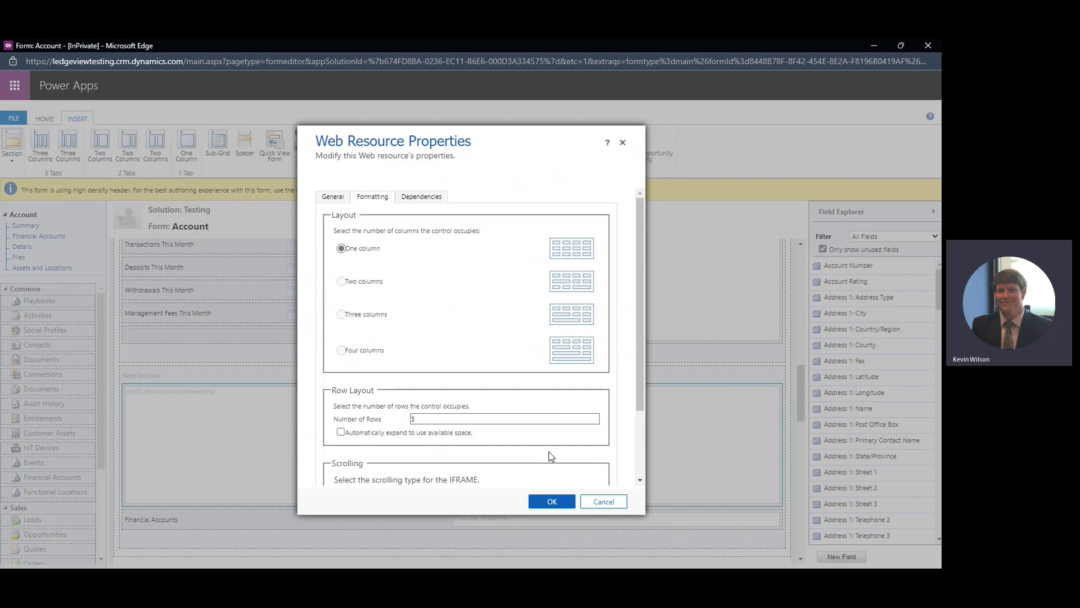
click(537, 499)
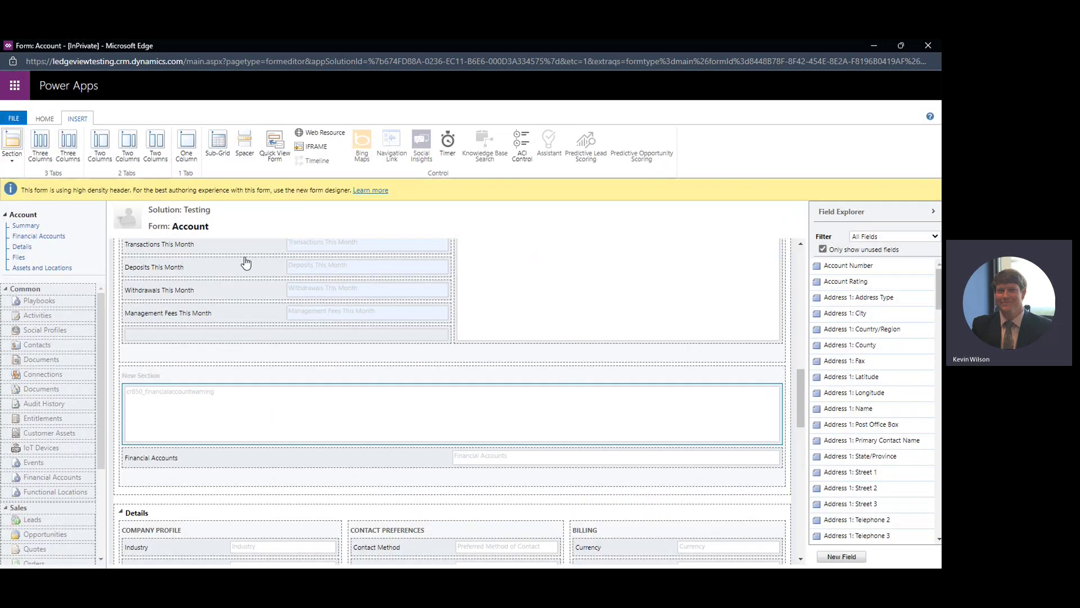
Save and publish the Account form, then close the form editor
click(45, 118)
click(15, 149)
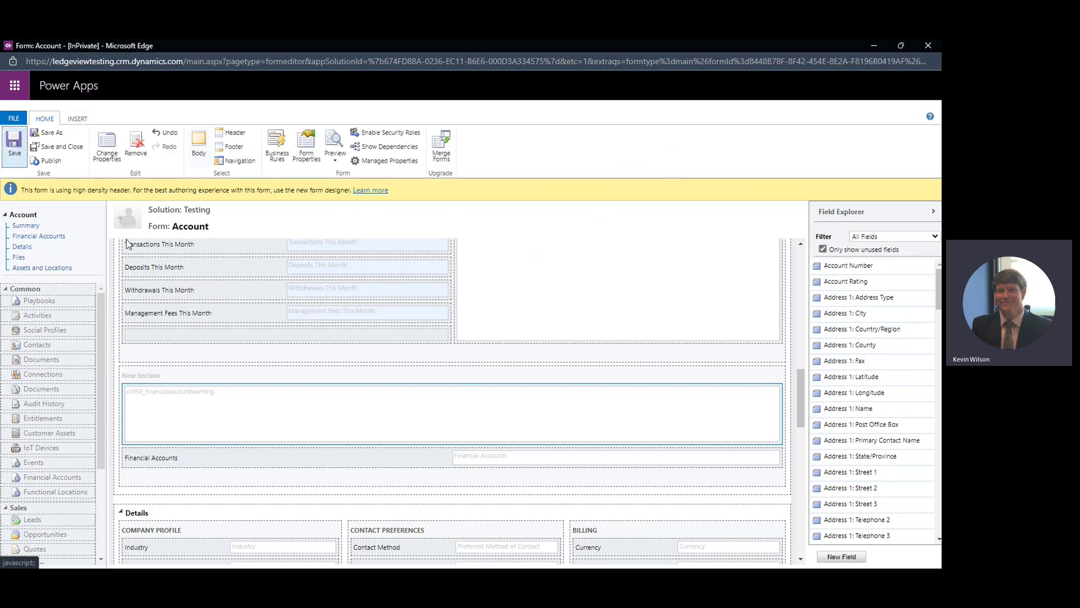
click(50, 162)
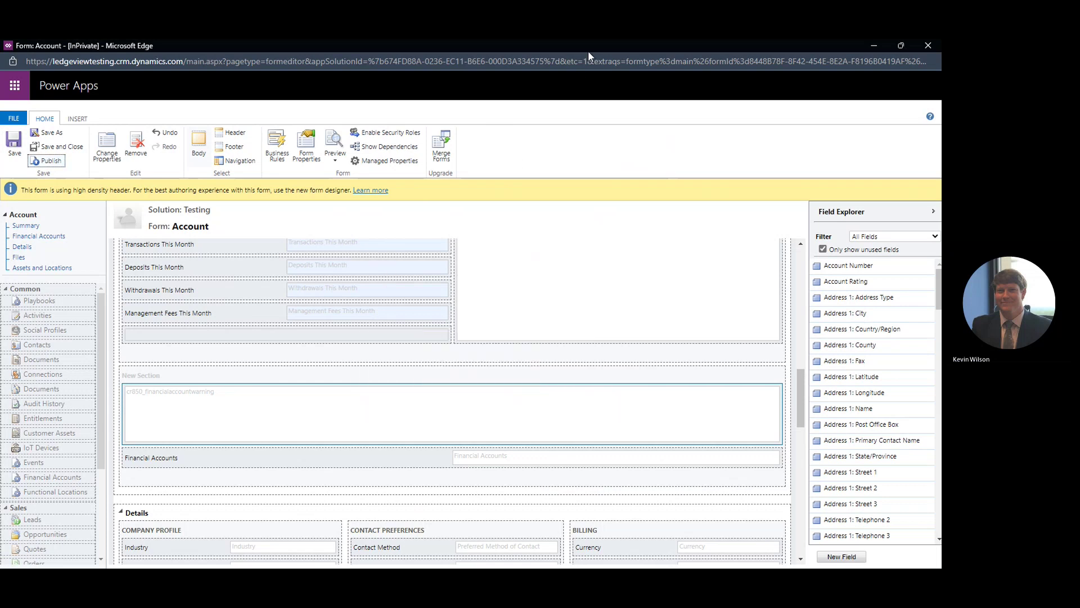
key(ctrl+w)
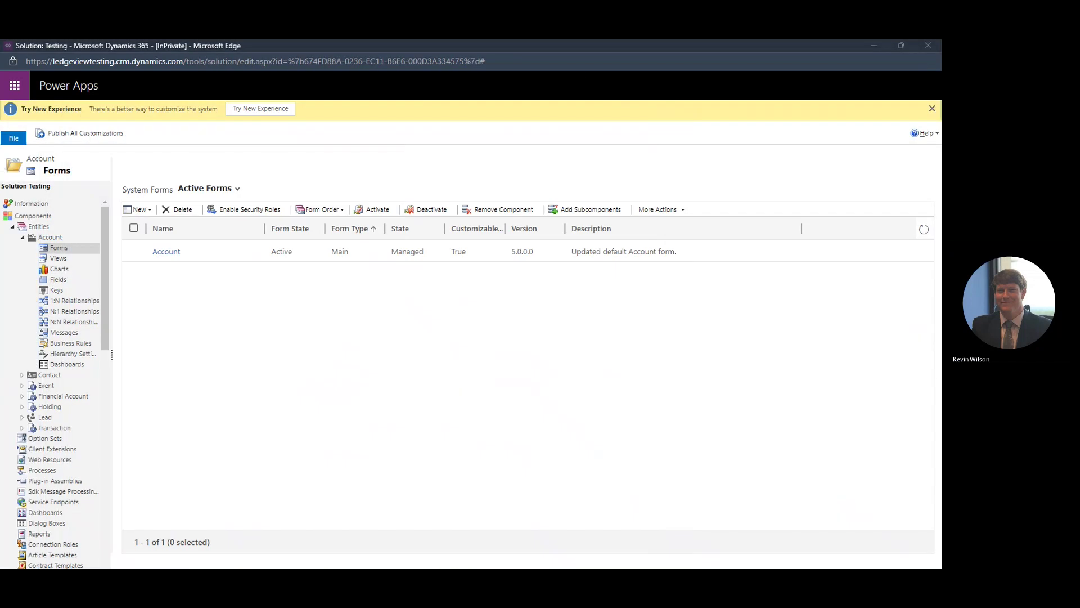
Reload the Wilson Enterprises account, review the warning above the Financial Accounts grid, then return to Summary
click(883, 46)
key(alt+Tab)
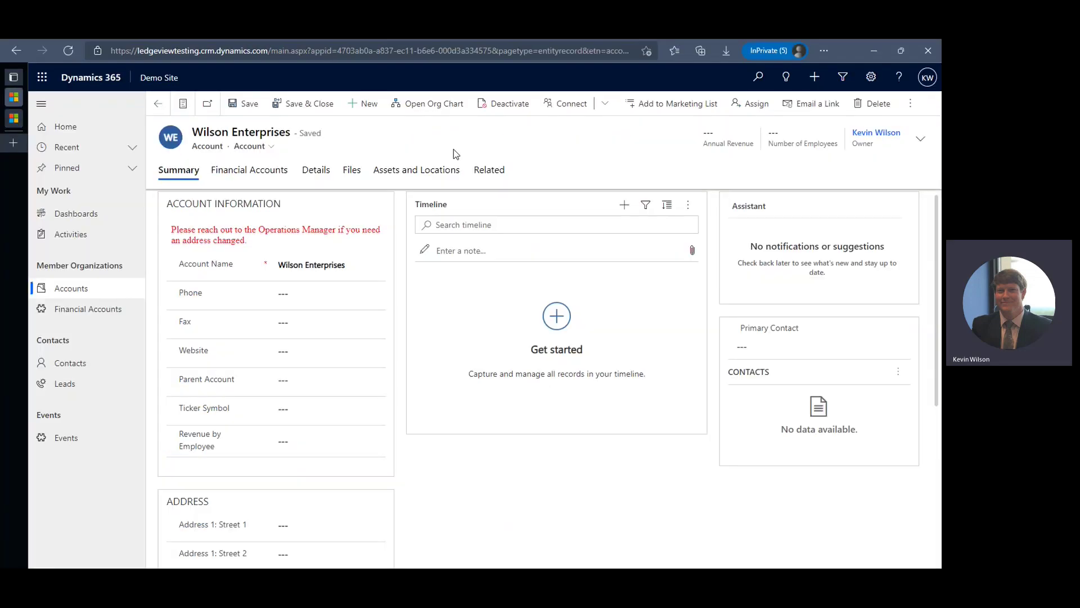
click(68, 51)
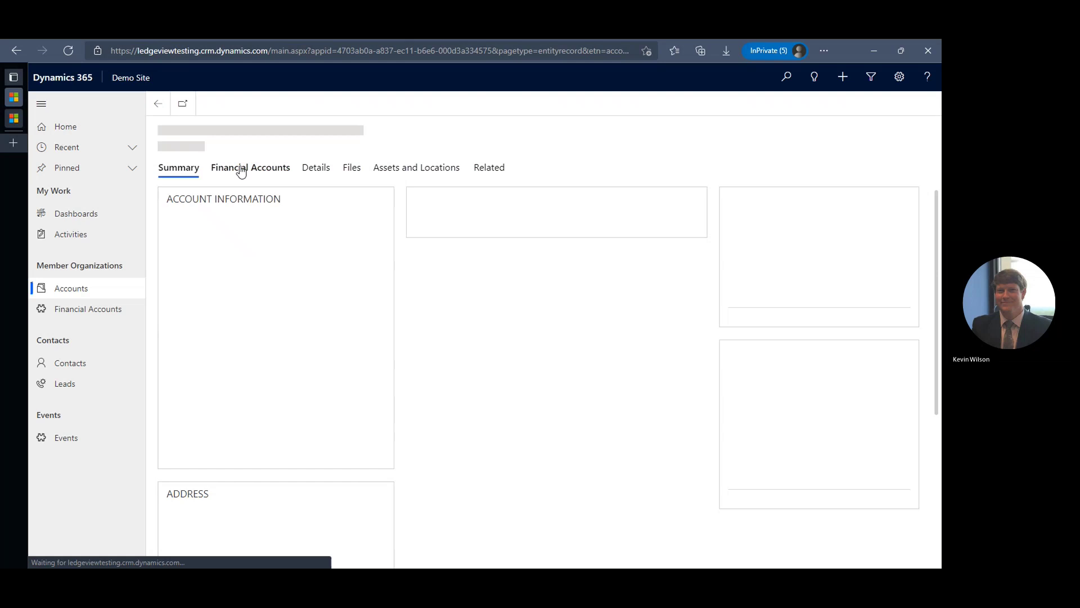
click(241, 170)
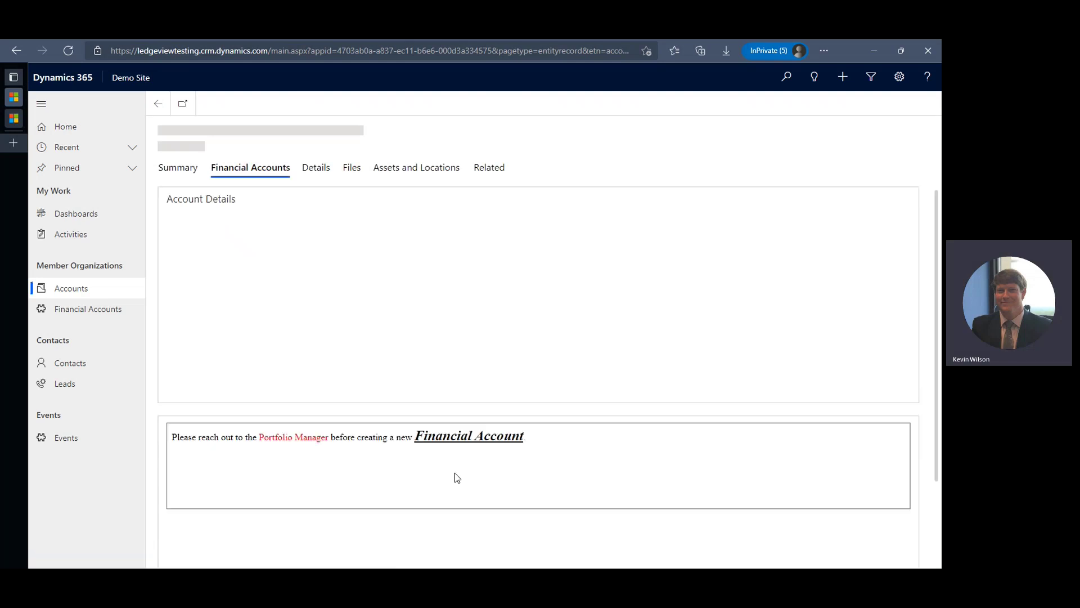
scroll(917, 433, down, 2)
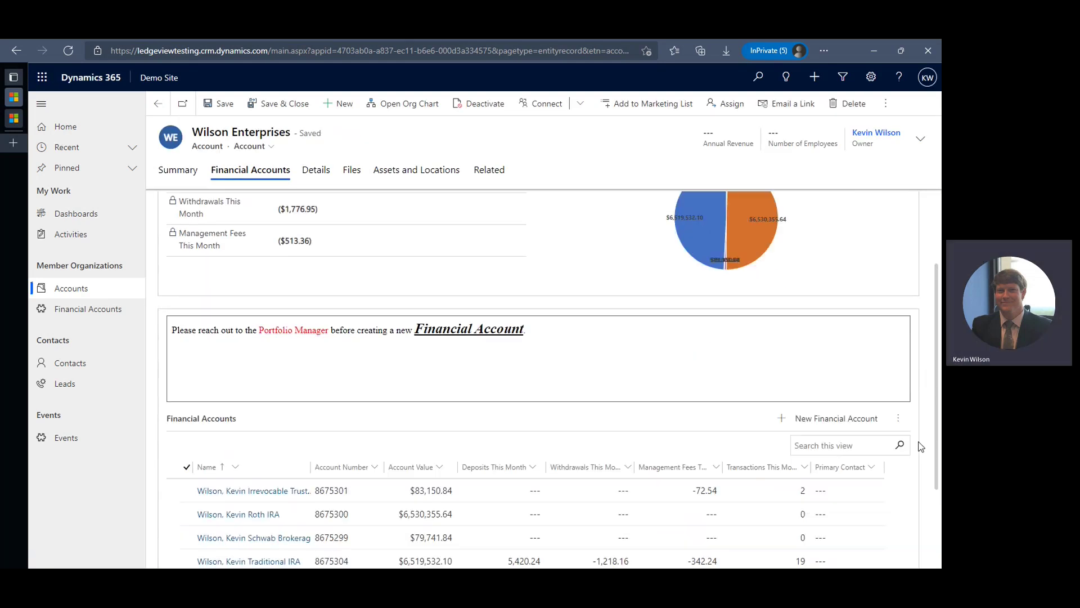
scroll(921, 446, down, 1)
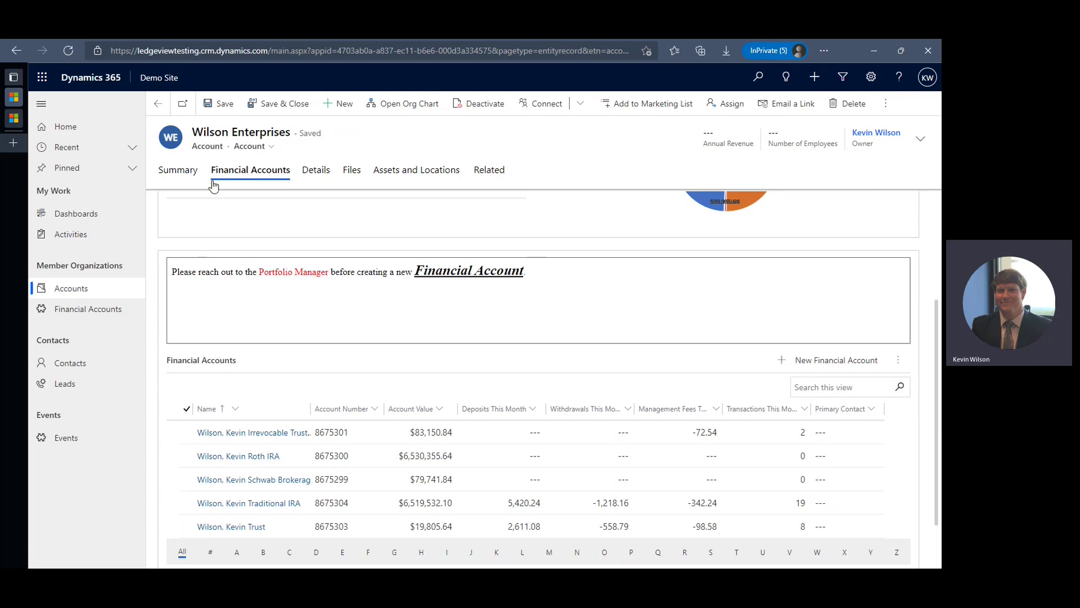
click(172, 173)
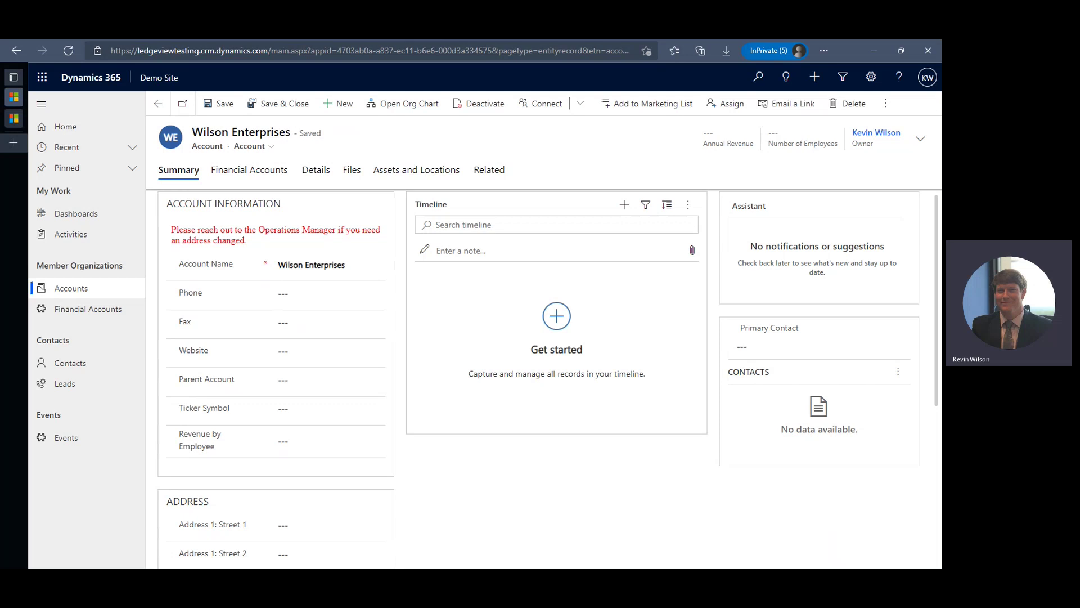
Turn off Display border on the Financial Account Warning web resource, keeping scrolling As Necessary
double_click(616, 38)
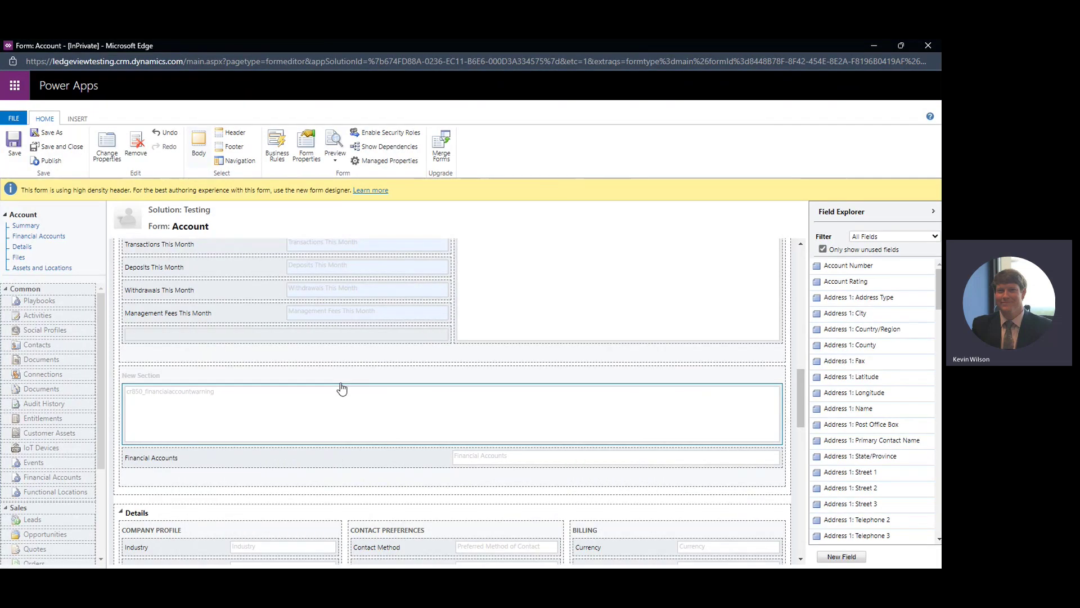
double_click(290, 400)
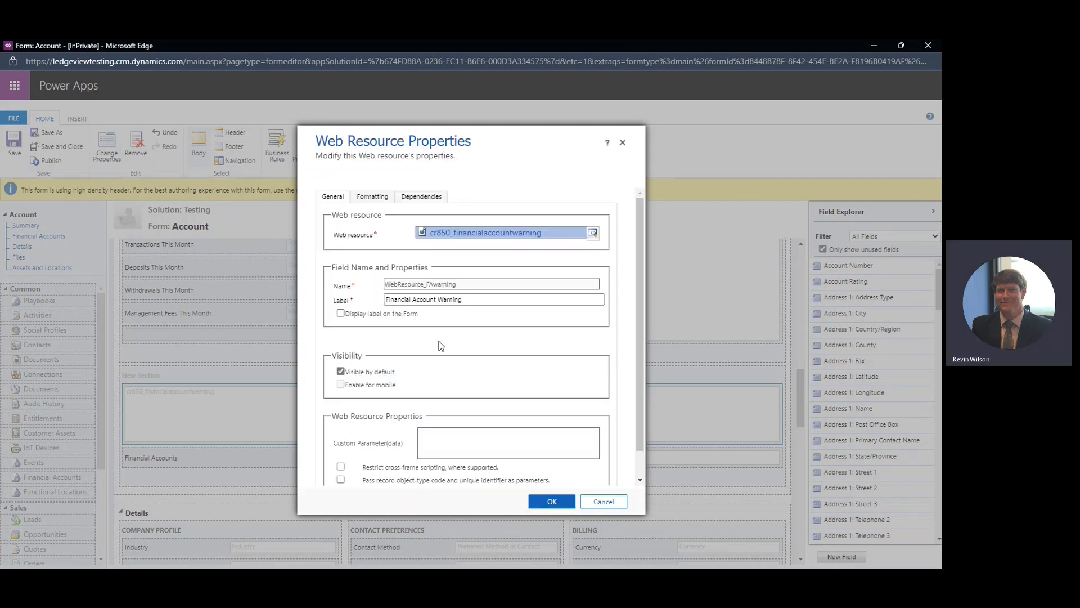
click(372, 196)
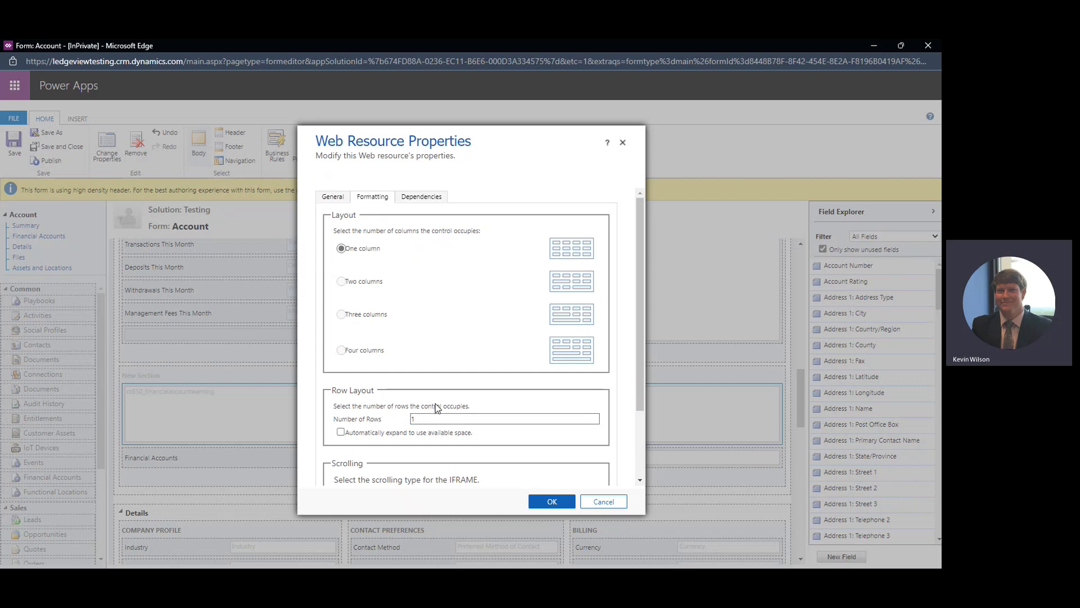
scroll(479, 378, down, 2)
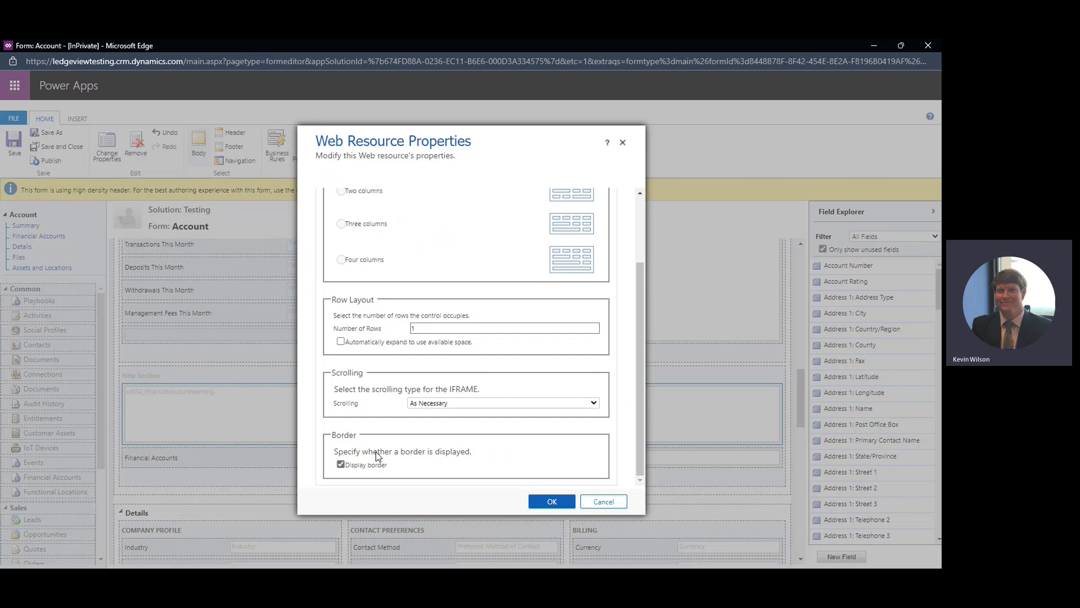
click(341, 465)
click(481, 403)
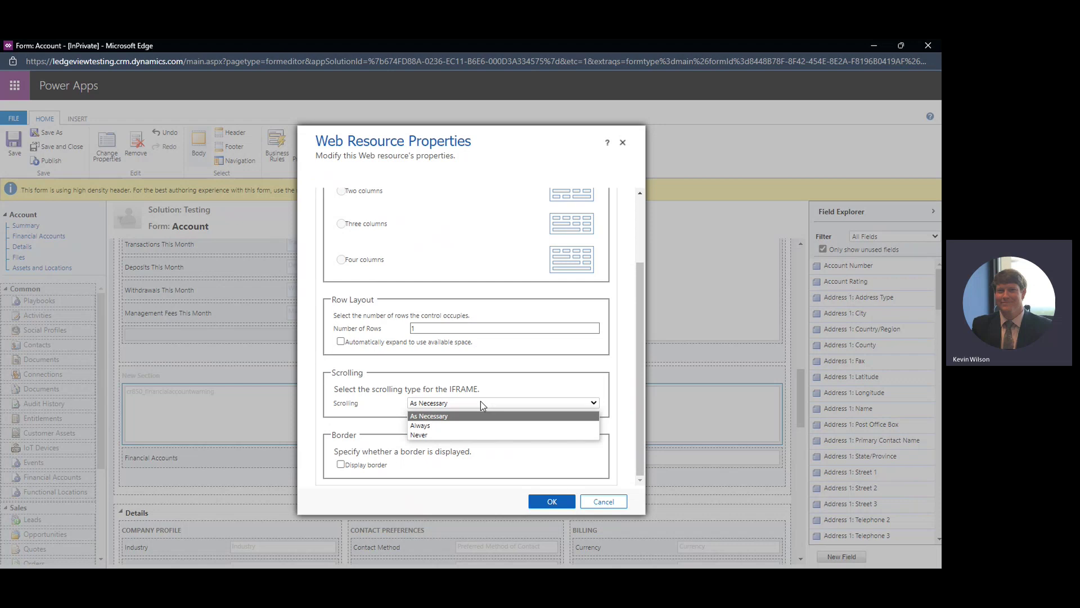
click(457, 417)
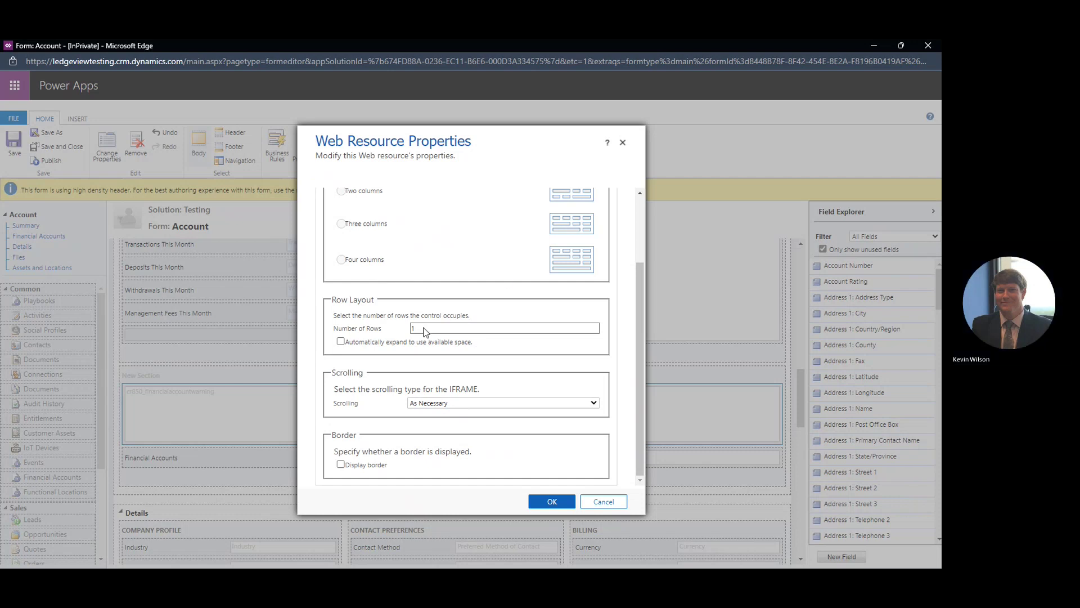
click(551, 502)
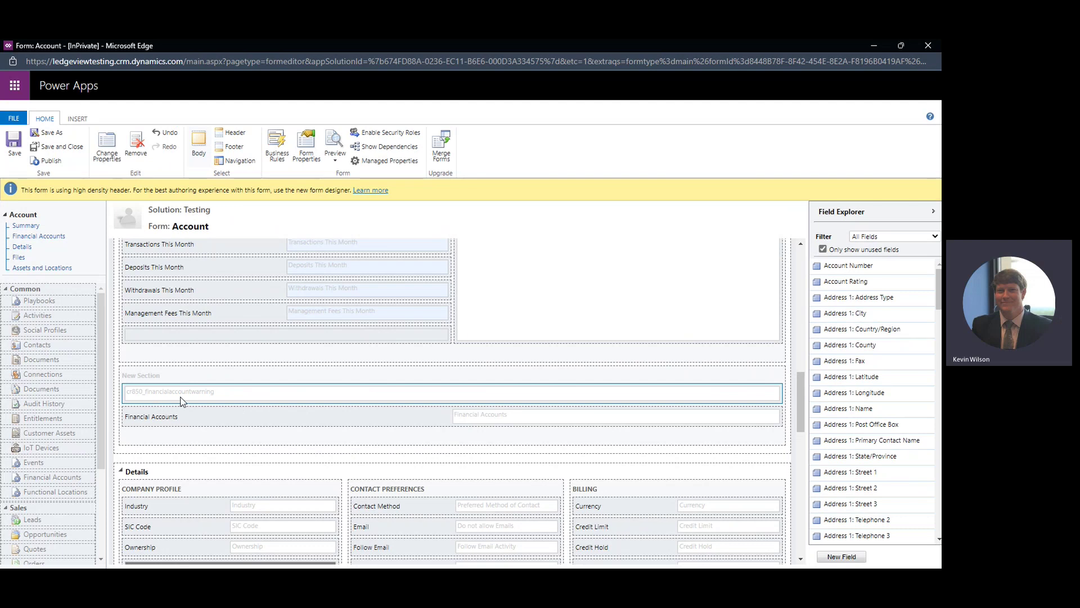
Save and publish the Account form customizations, then close the form editor
click(14, 142)
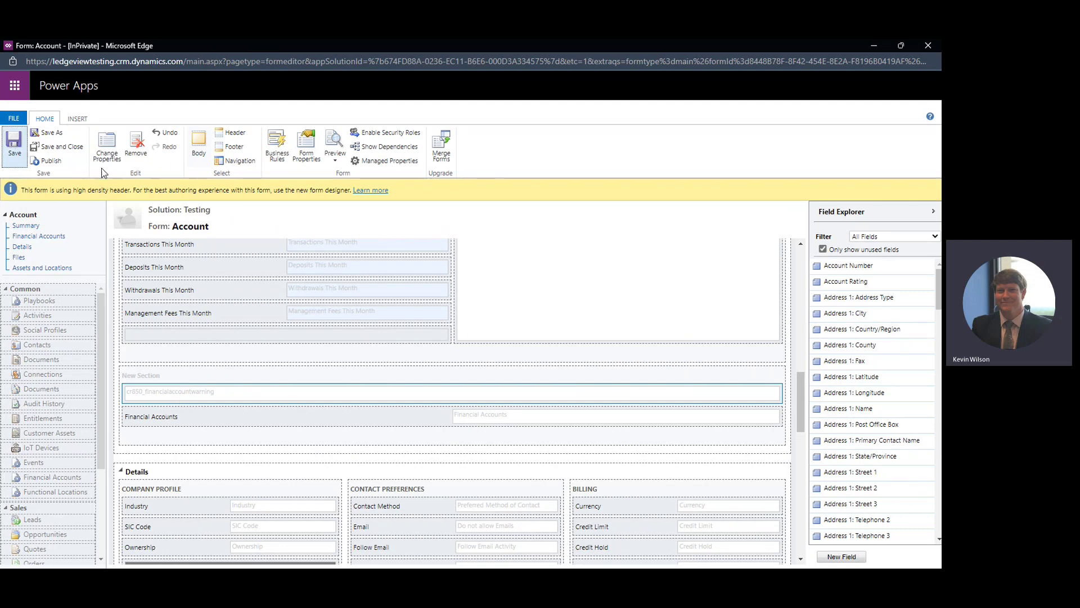
click(50, 161)
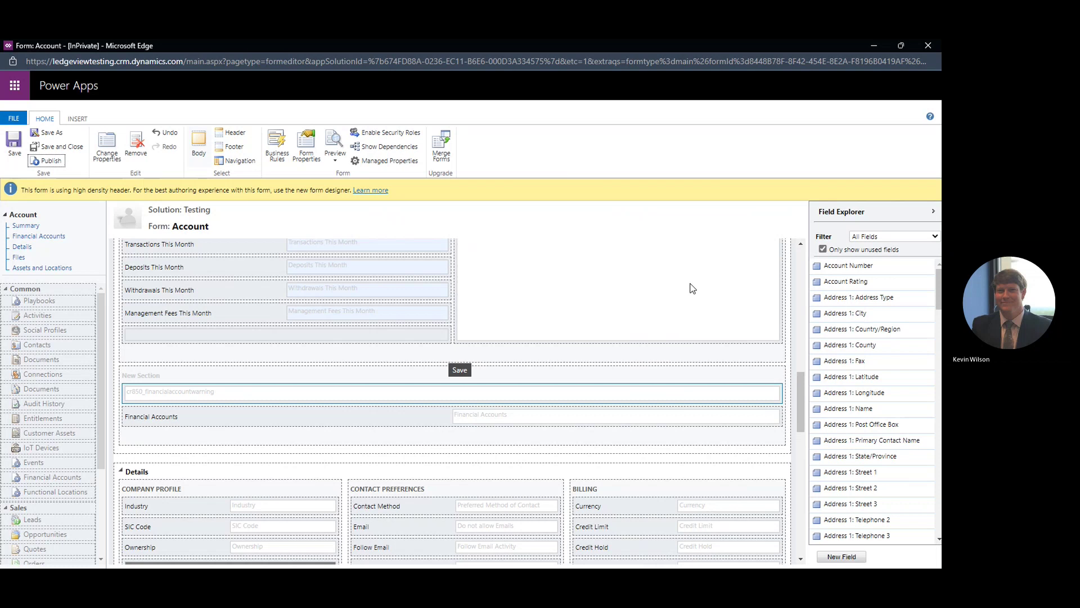
click(928, 45)
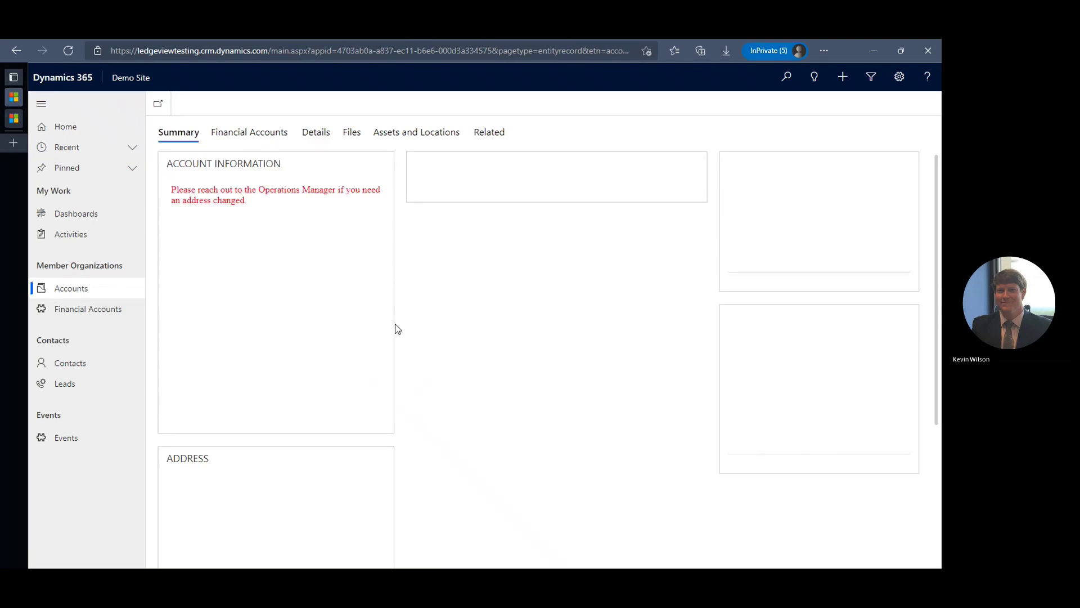
Review the borderless Portfolio Manager warning above the Financial Accounts grid
click(258, 168)
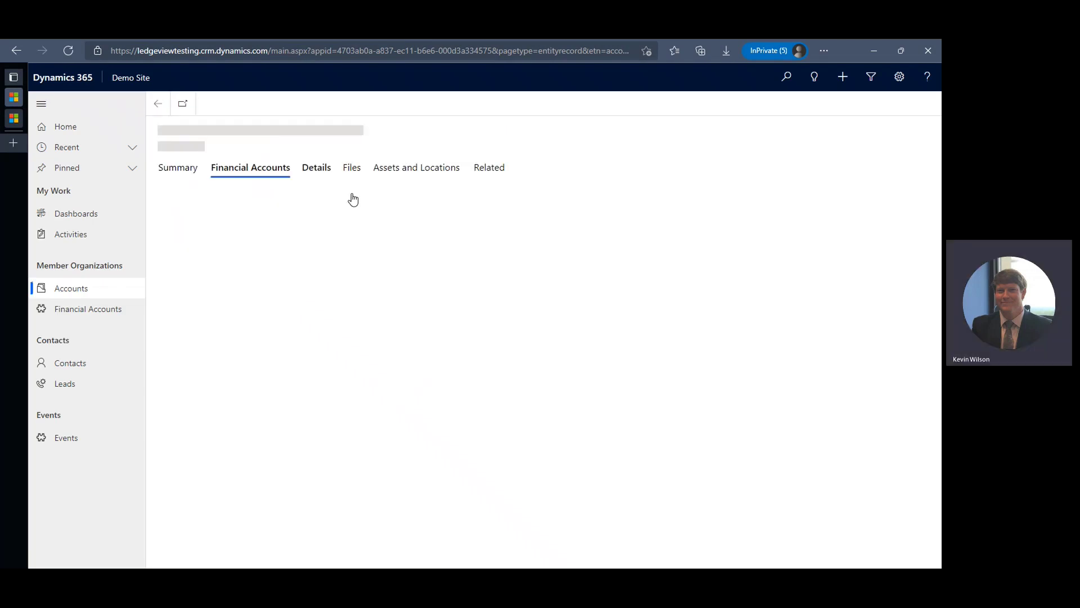
scroll(596, 450, down, 3)
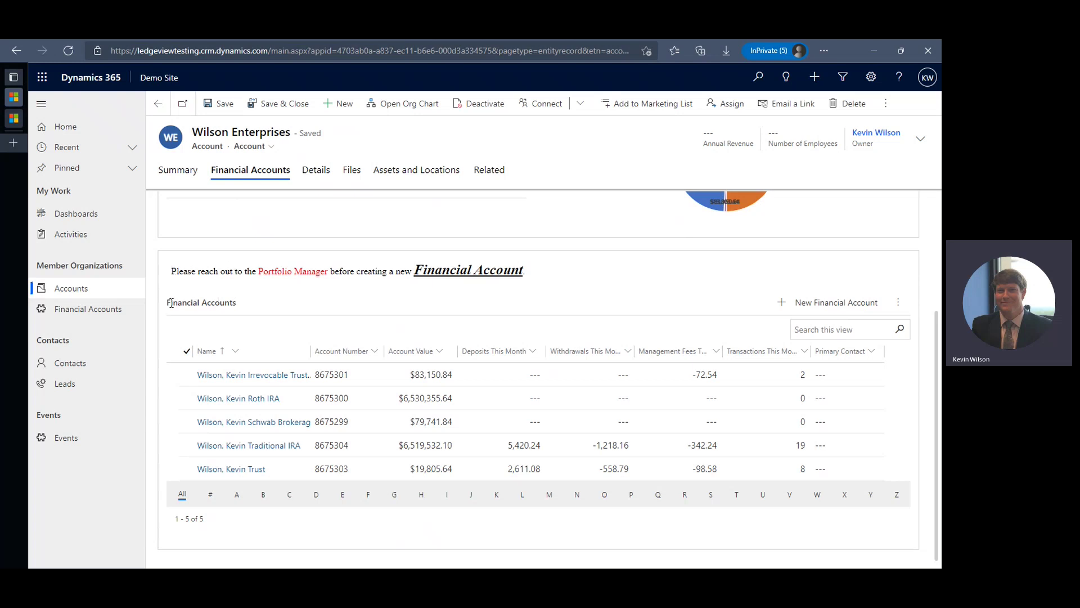
scroll(167, 295, up, 3)
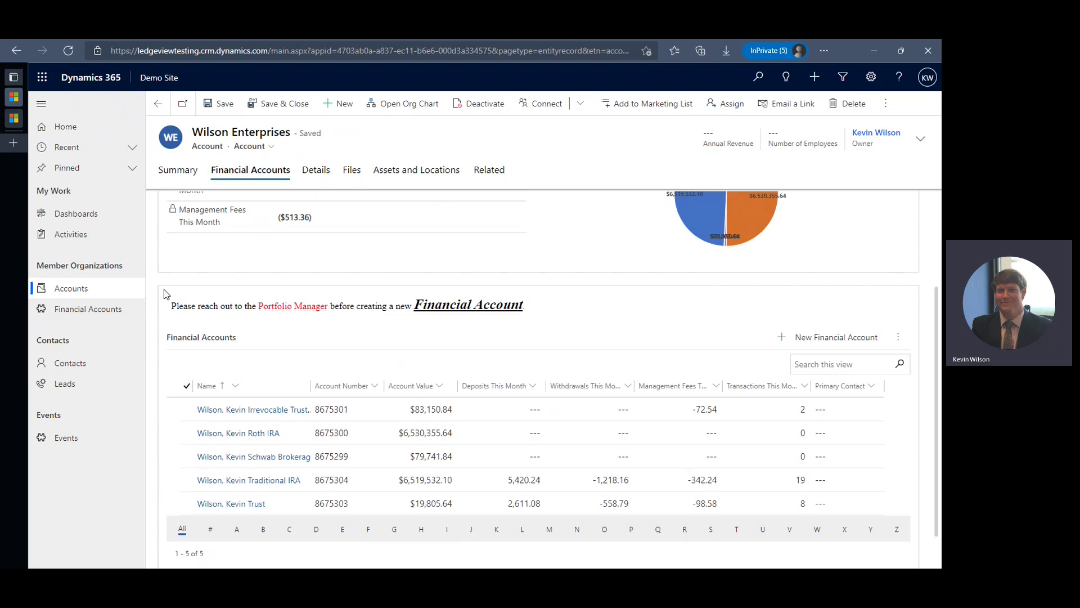